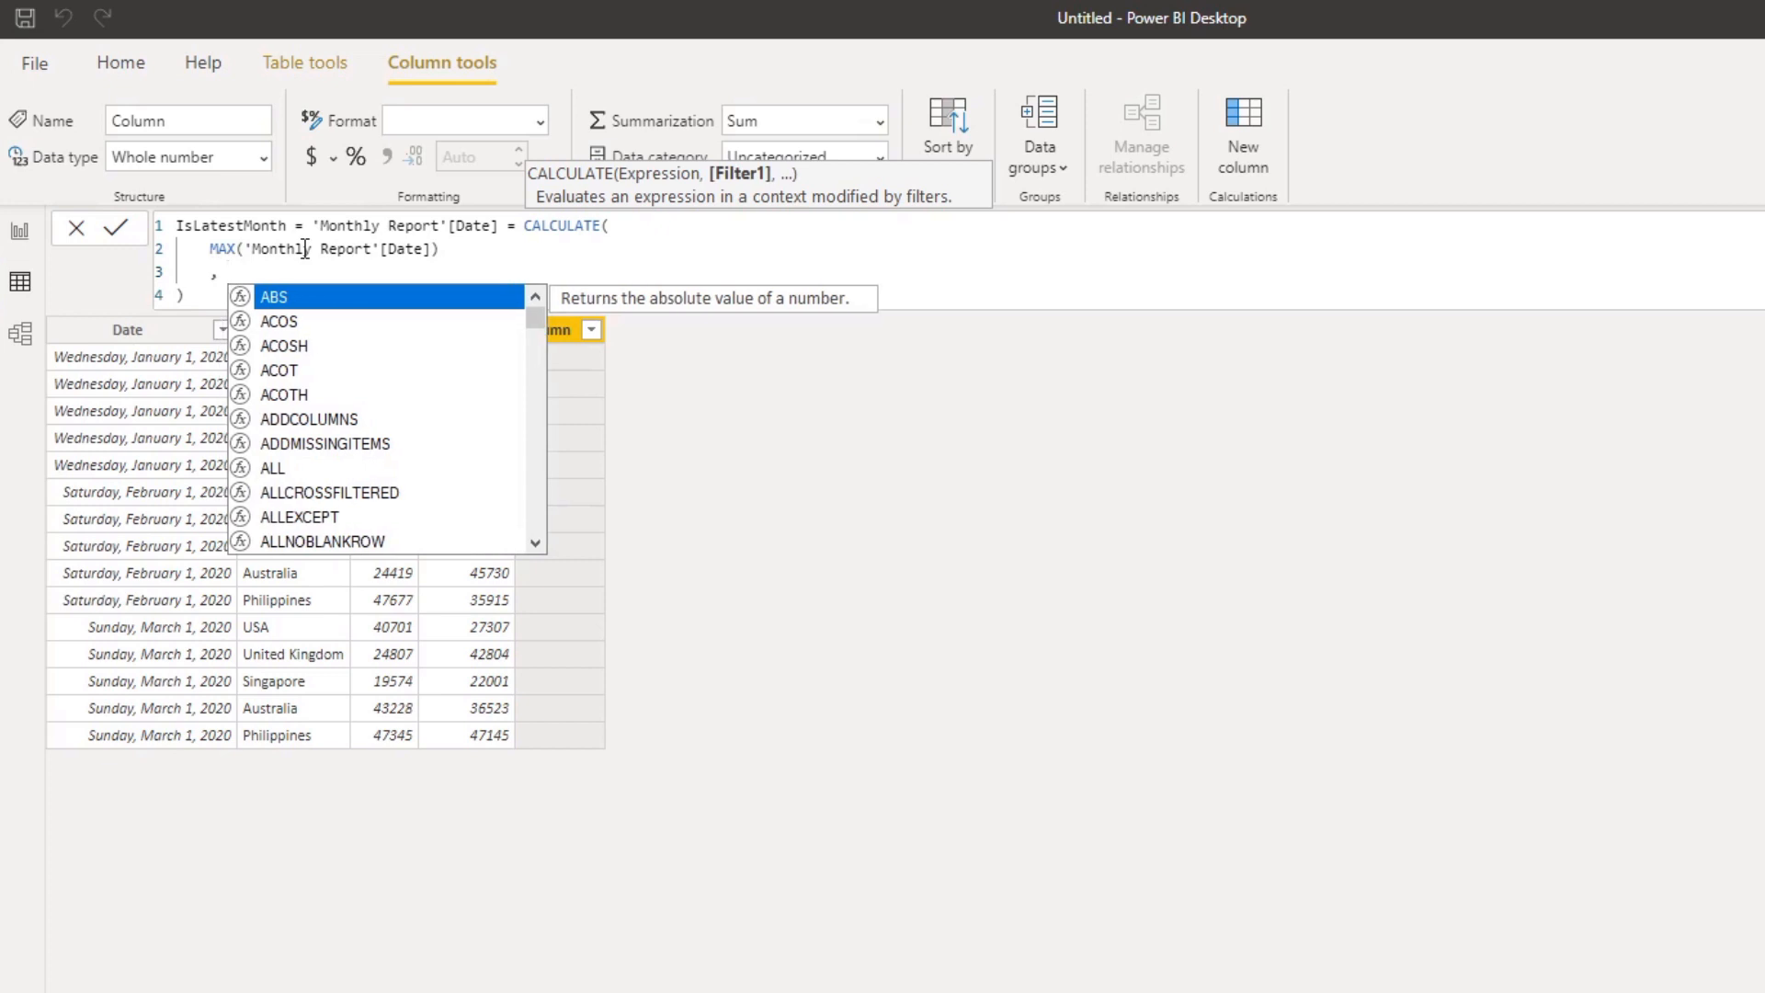
- Complete the IsLatestMonth column's CALCULATE with FILTER(ALL('Monthly Report'), 'Monthly Report'[Country] = EARLIER('Monthly Report'[Country])) and commit the formula
text(FILTER()
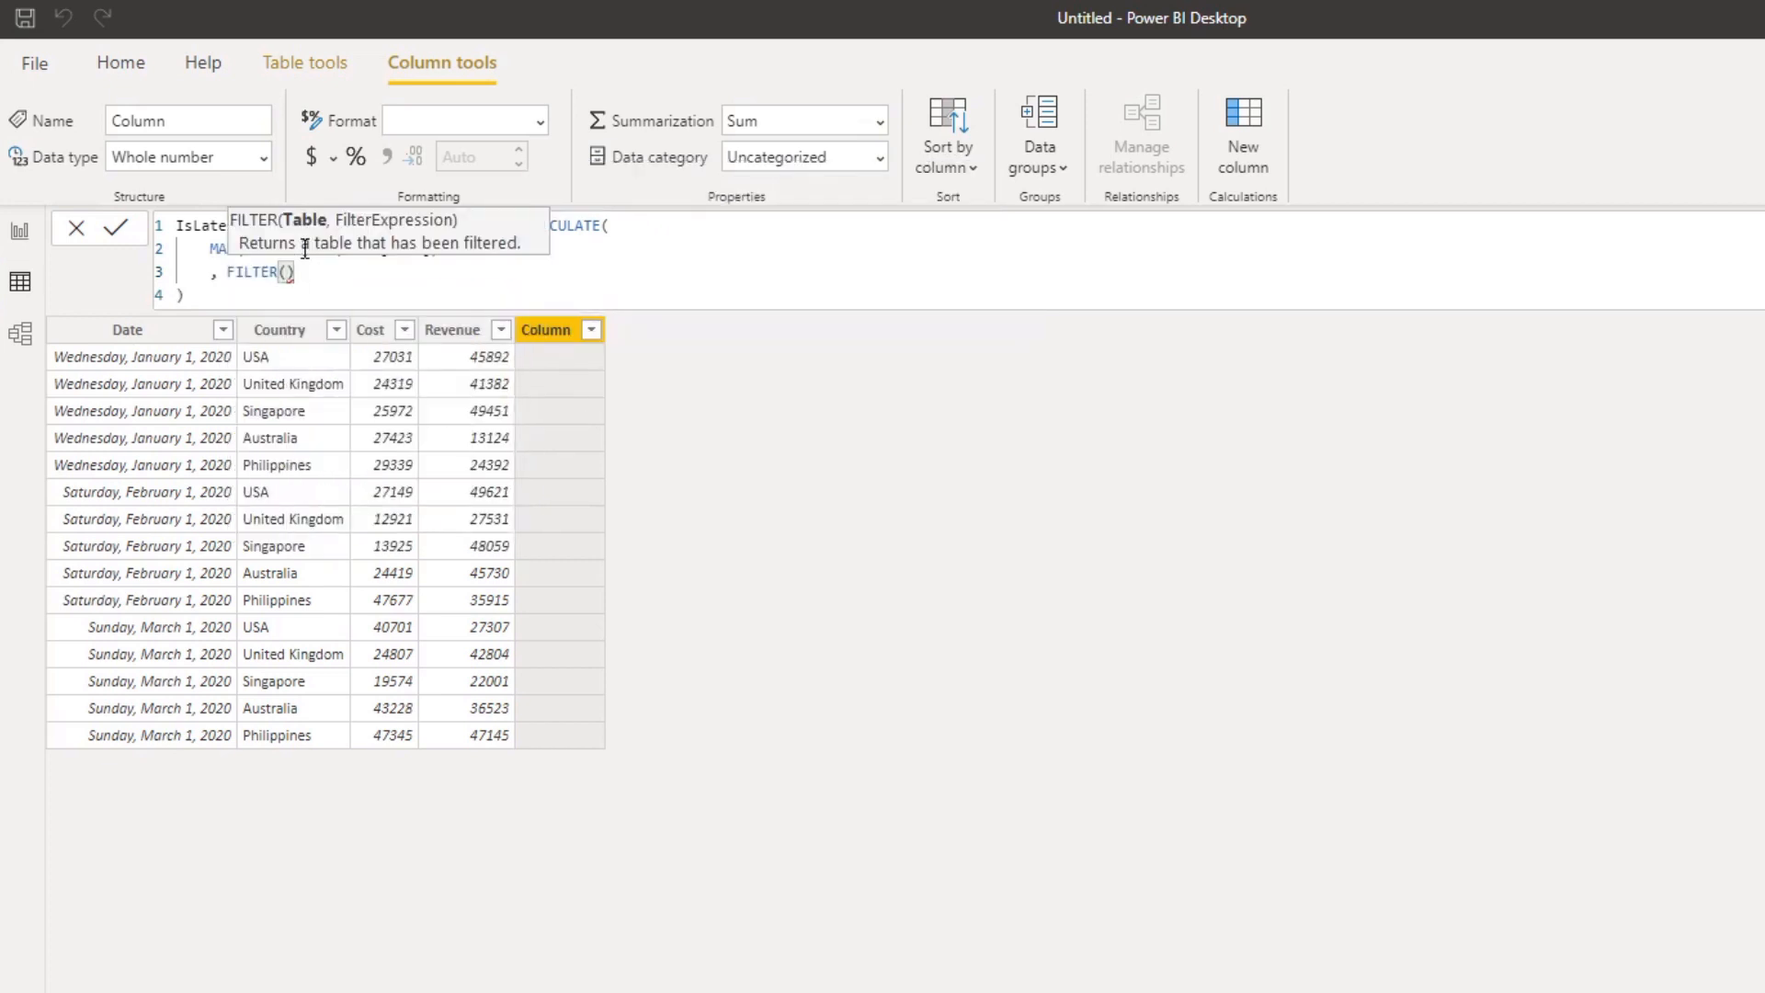
text(ALL('Monthly Report'))
key(shift+Return)
text(, )
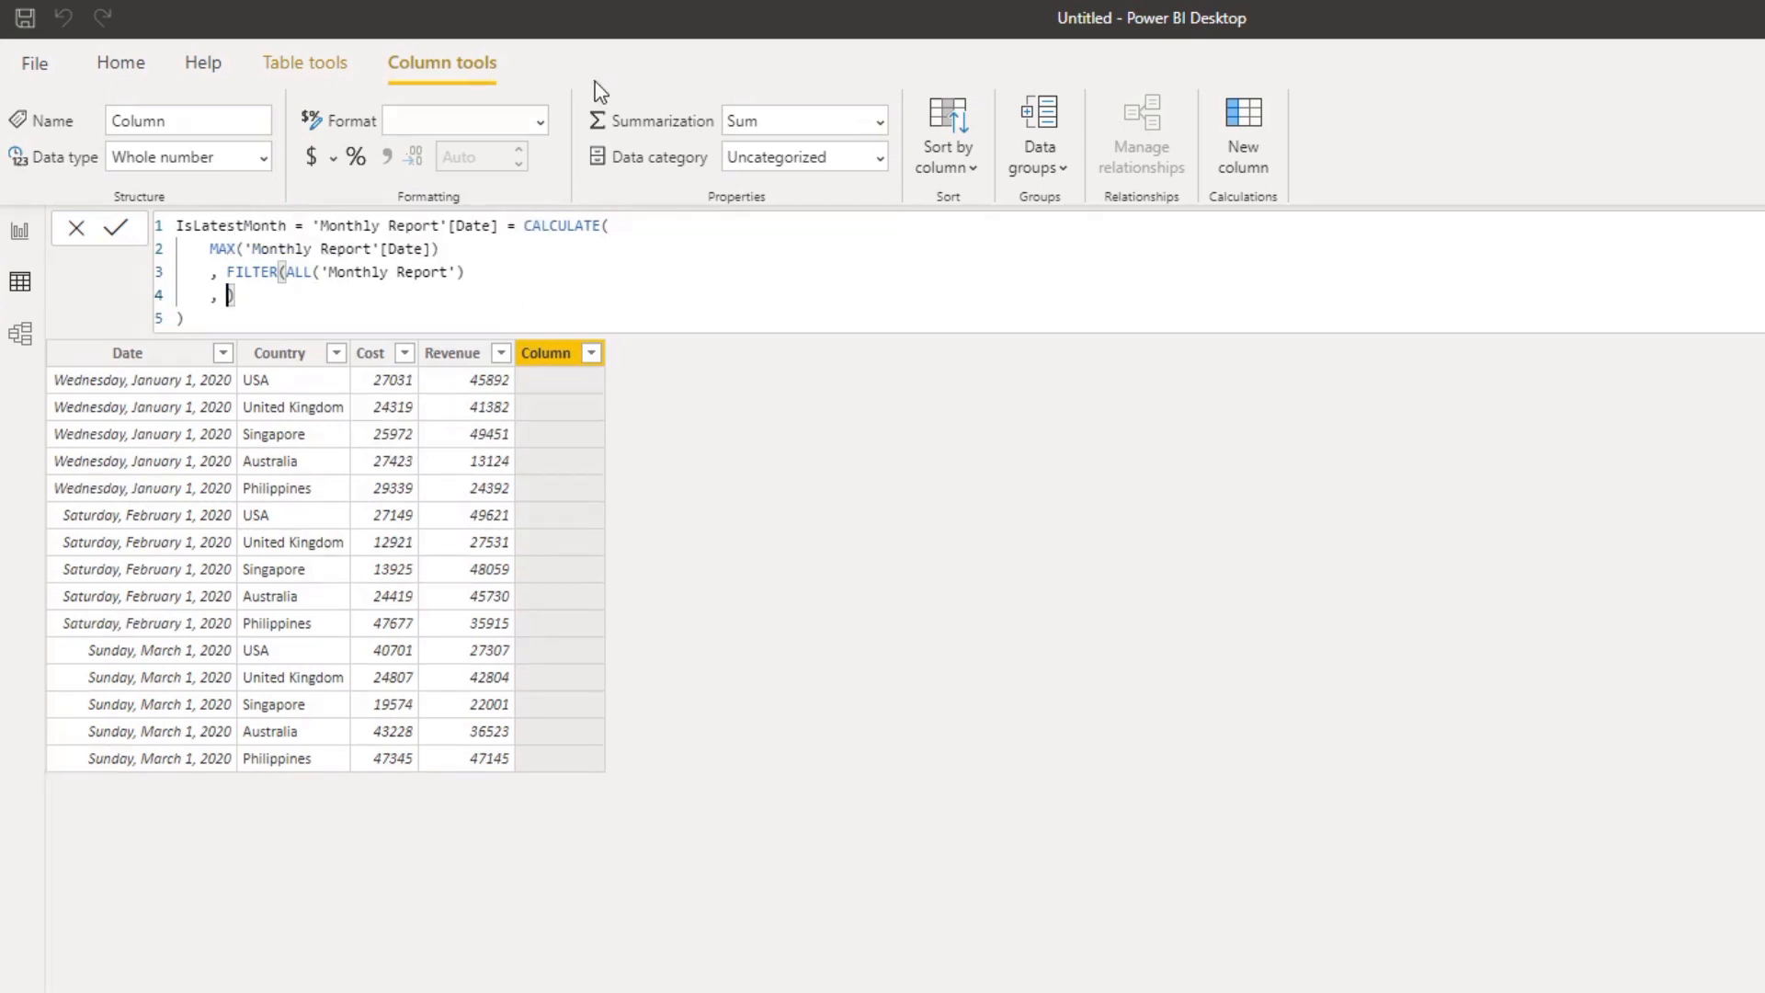
text('Monthly Report'[Country])
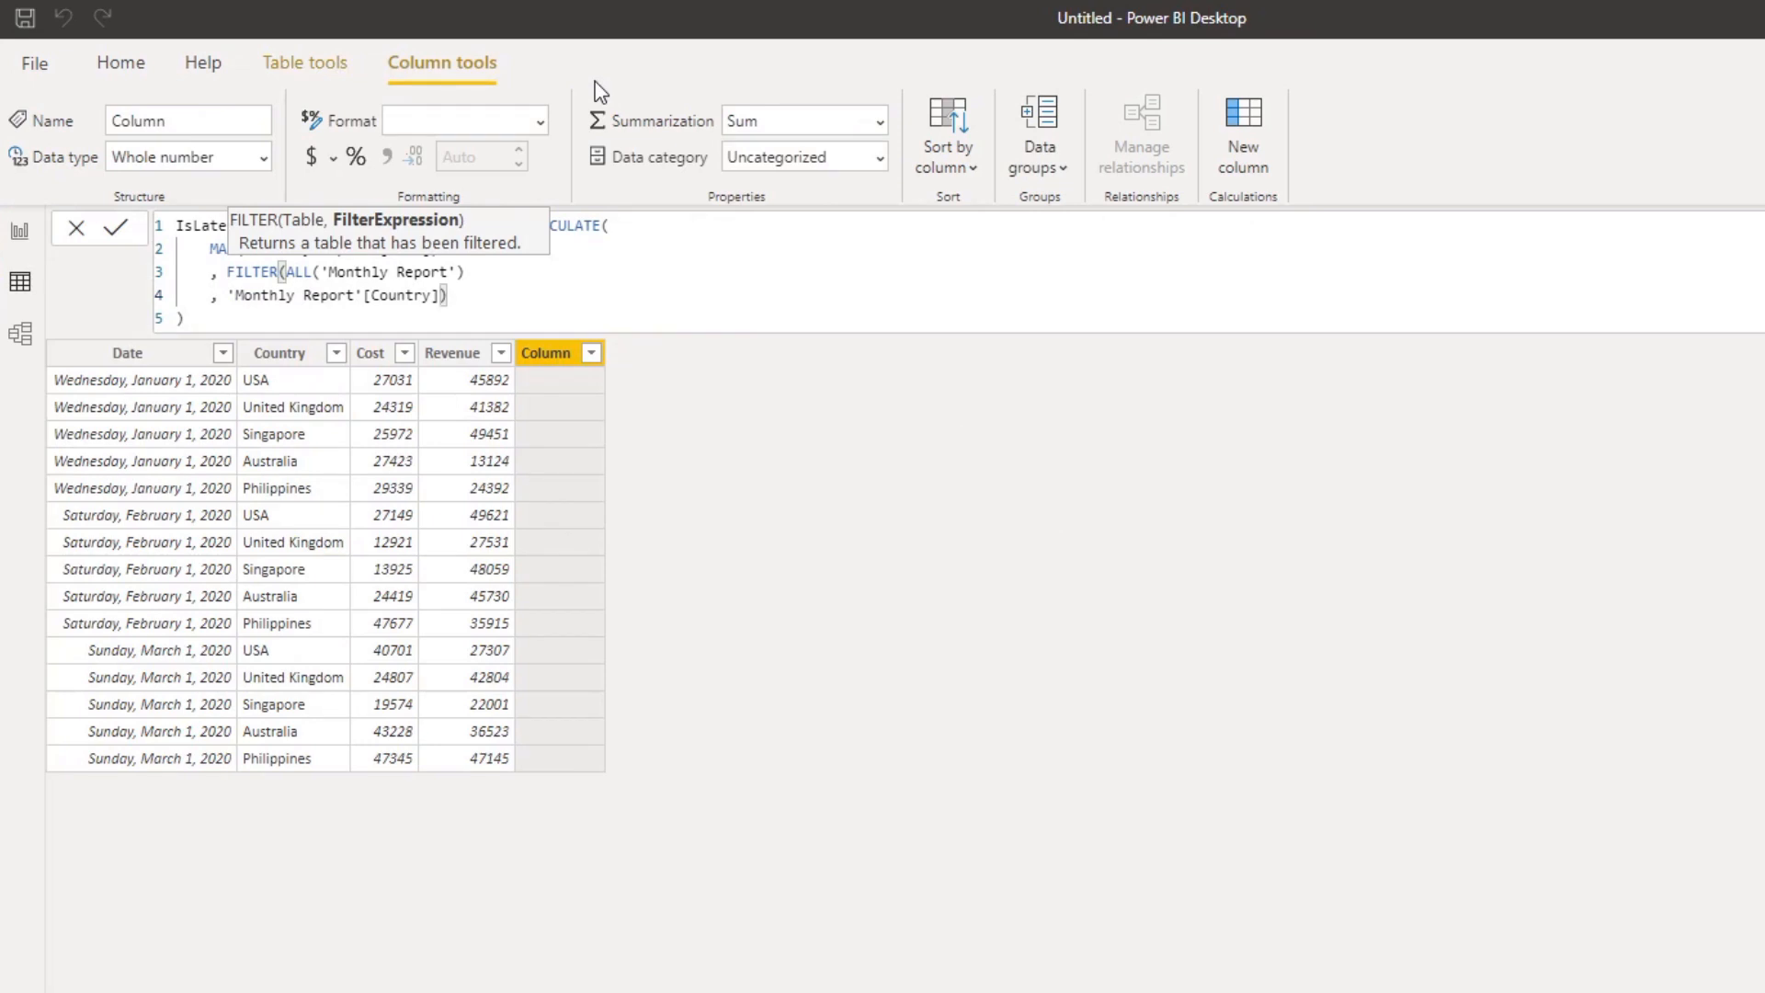
text( = EARLIER(Cou)
key(Tab)
text()))
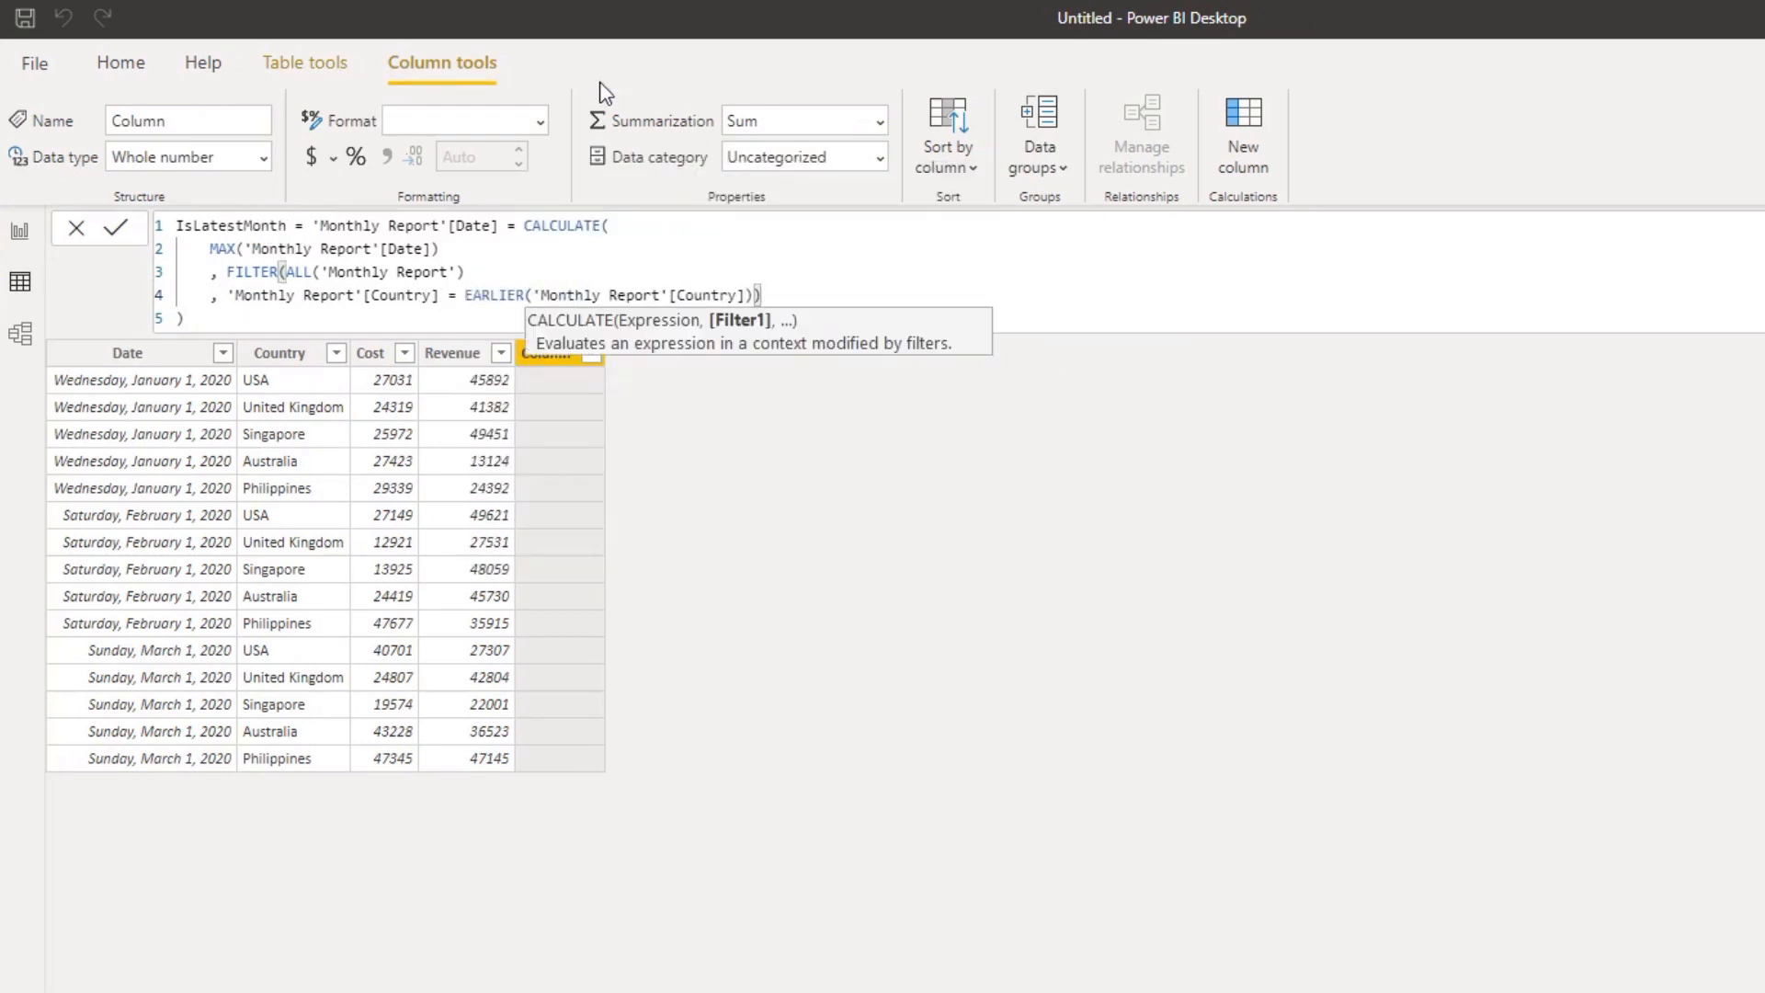
key(Return)
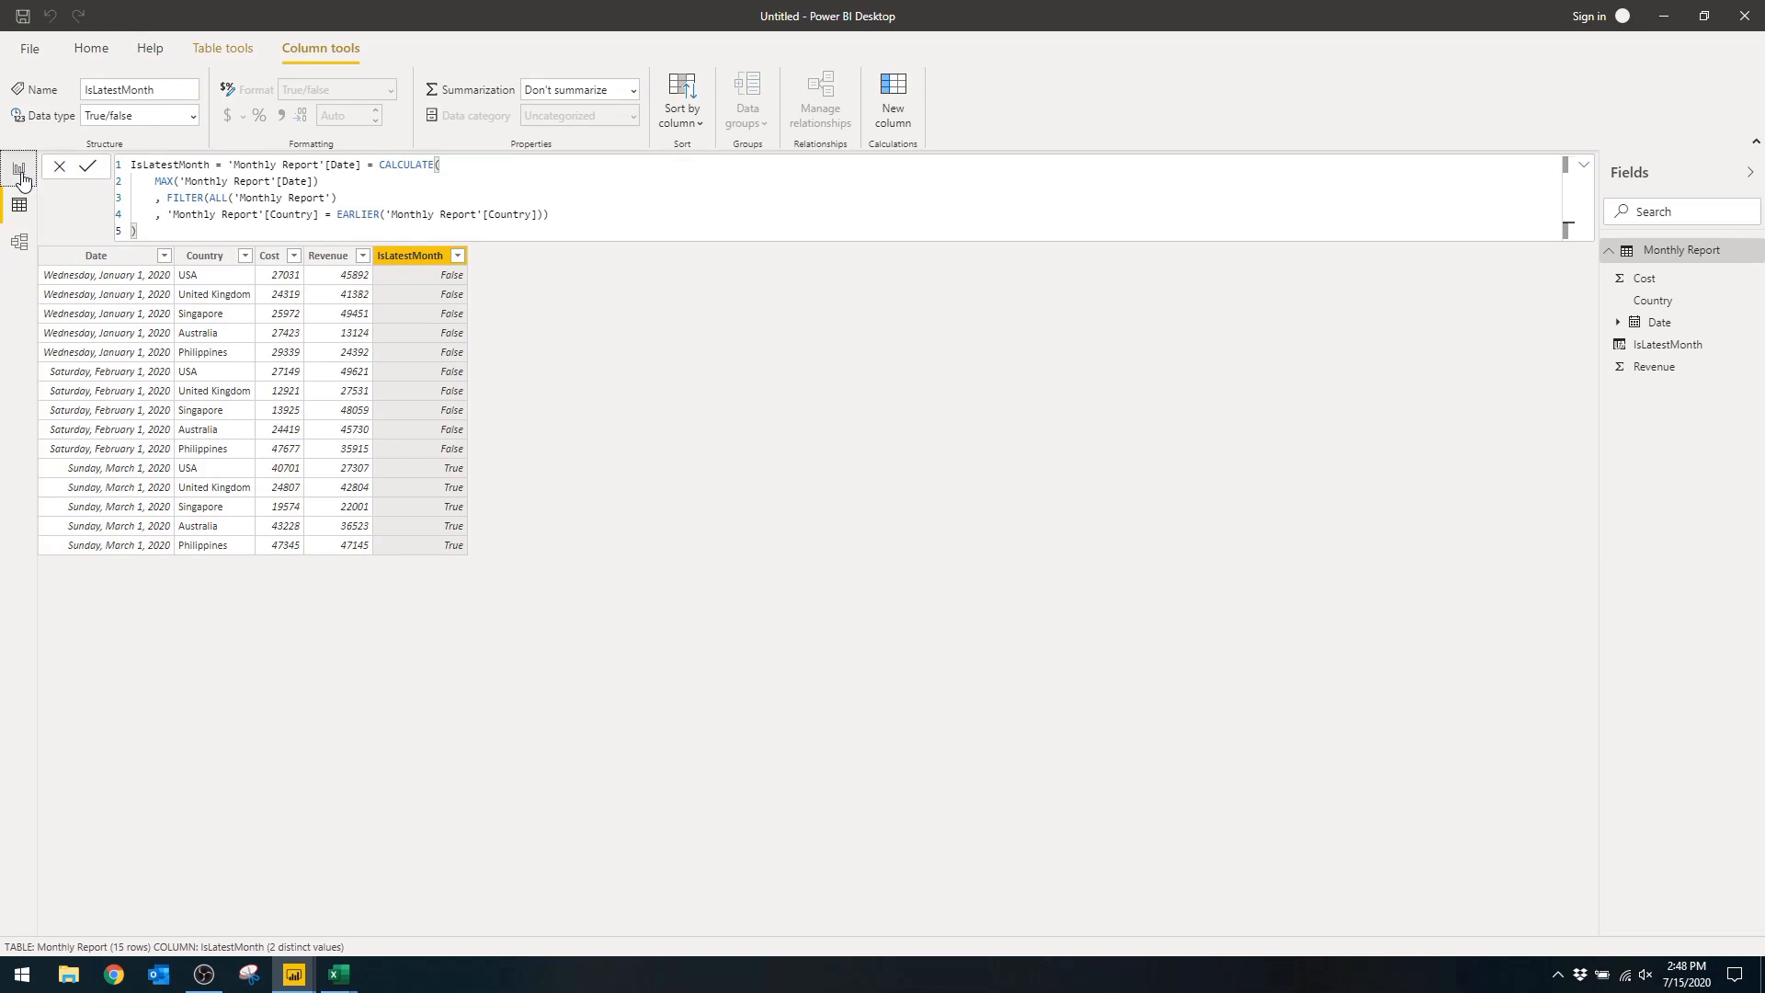
- Replace the report page's Date filter with an IsLatestMonth filter set to True
click(20, 175)
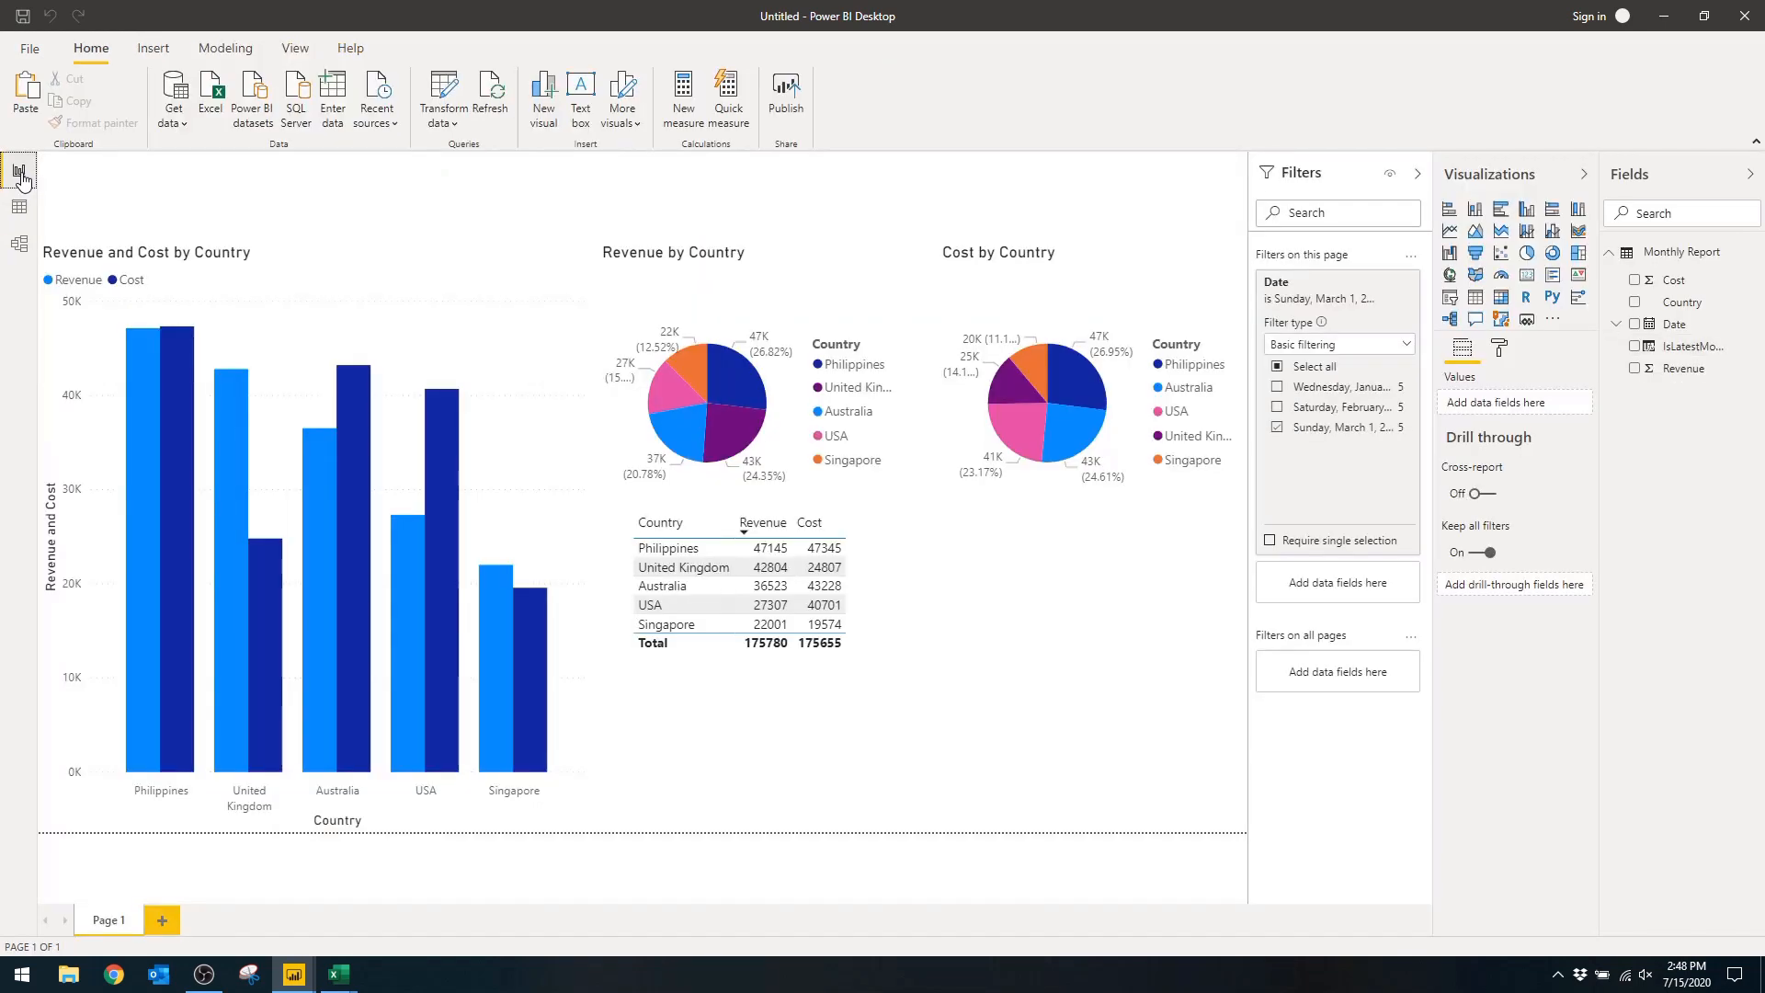
mouse_move(1338, 311)
click(1387, 285)
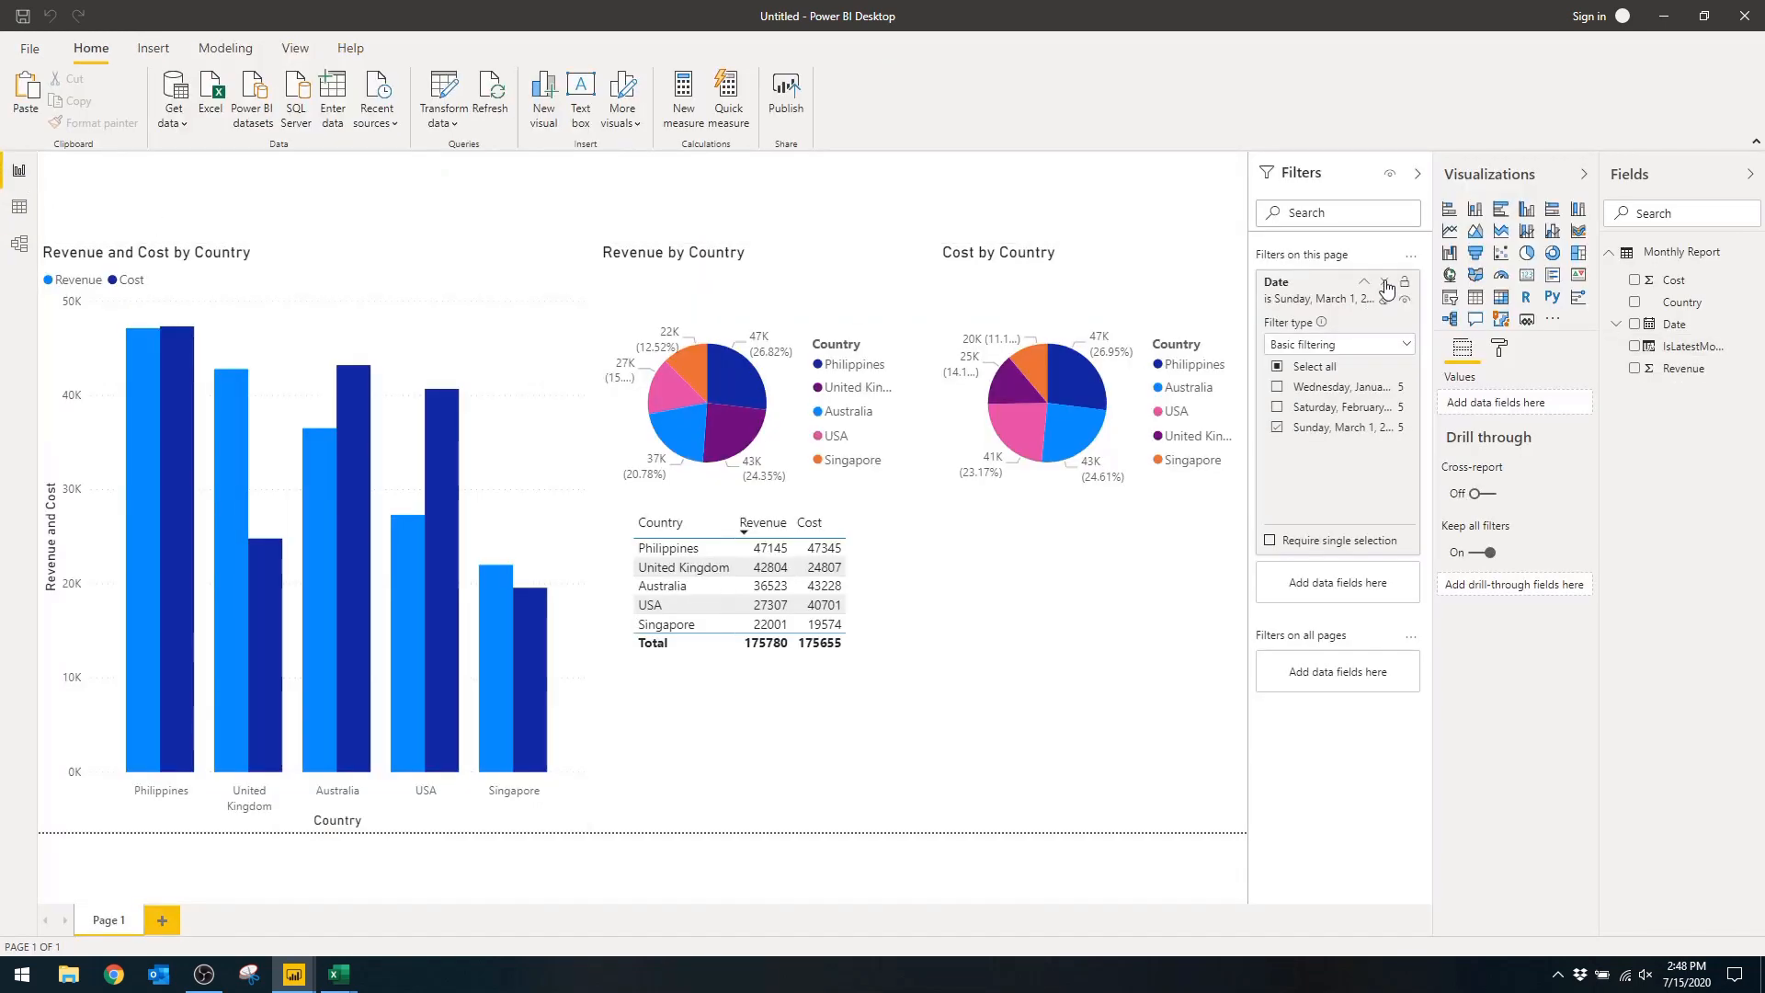
drag(1690, 354, 1380, 306)
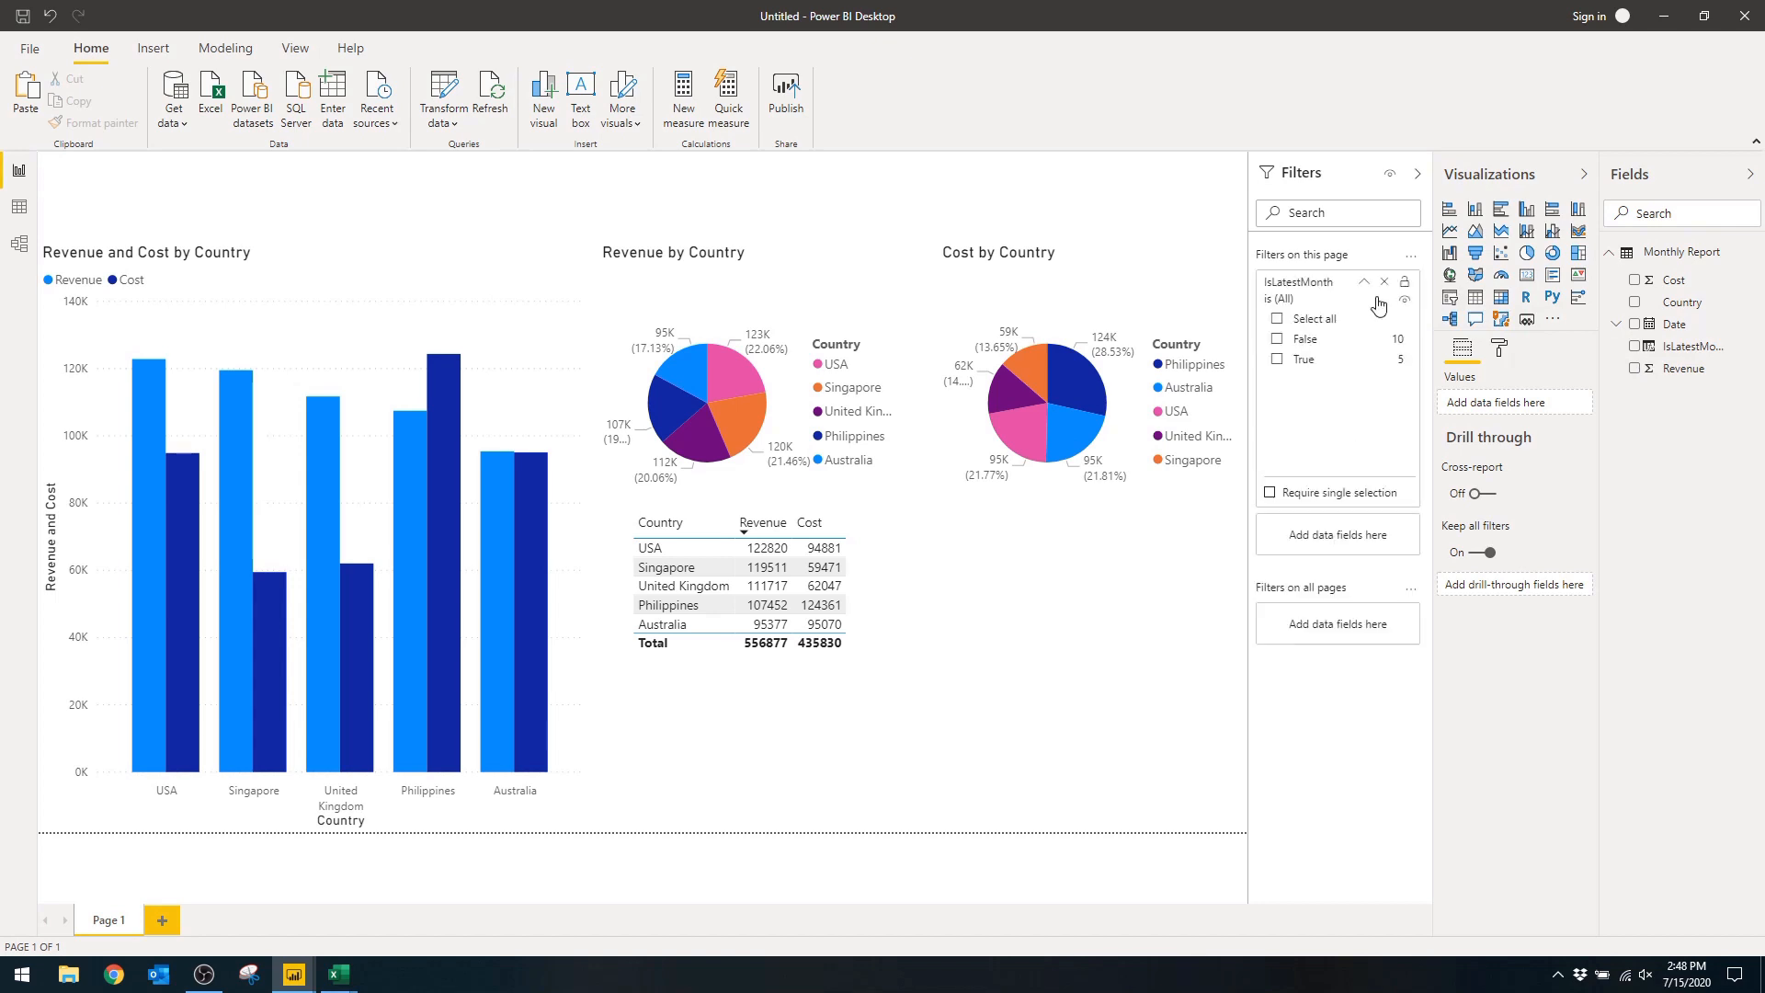
click(1311, 362)
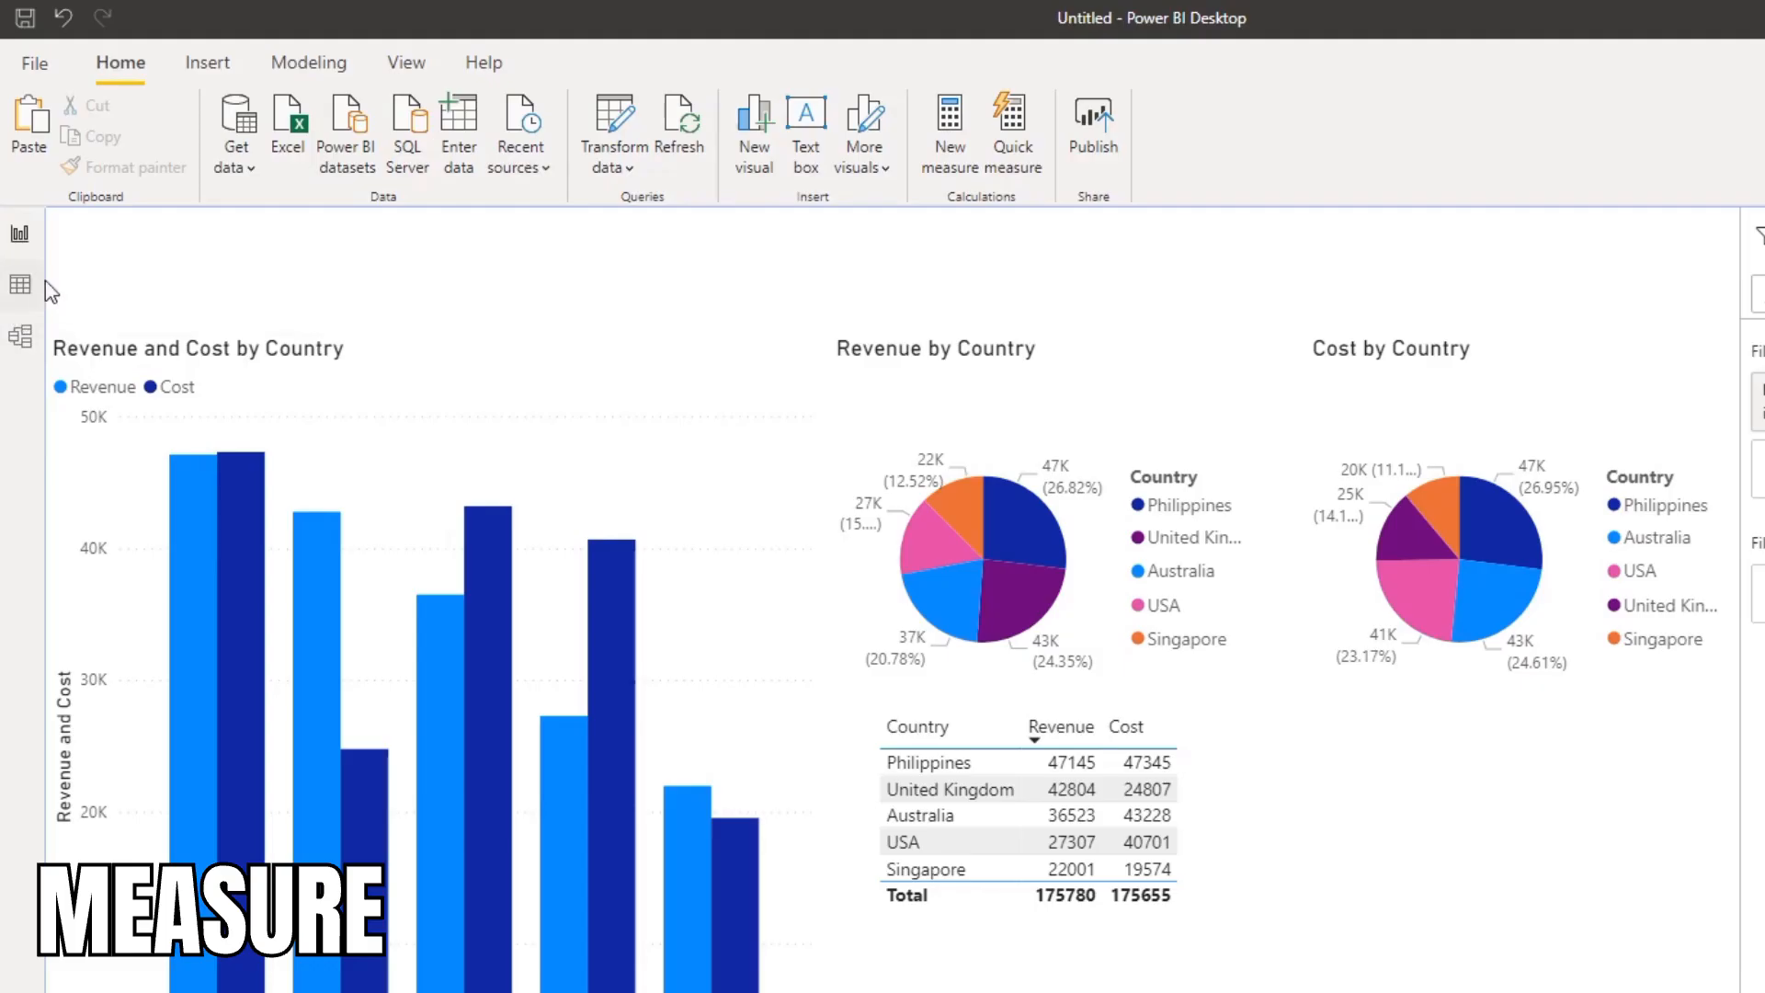
- Create a measure in the Monthly Report table: Title = "Summary Report for " & MAX('Monthly Report'[Date])
click(19, 285)
click(253, 62)
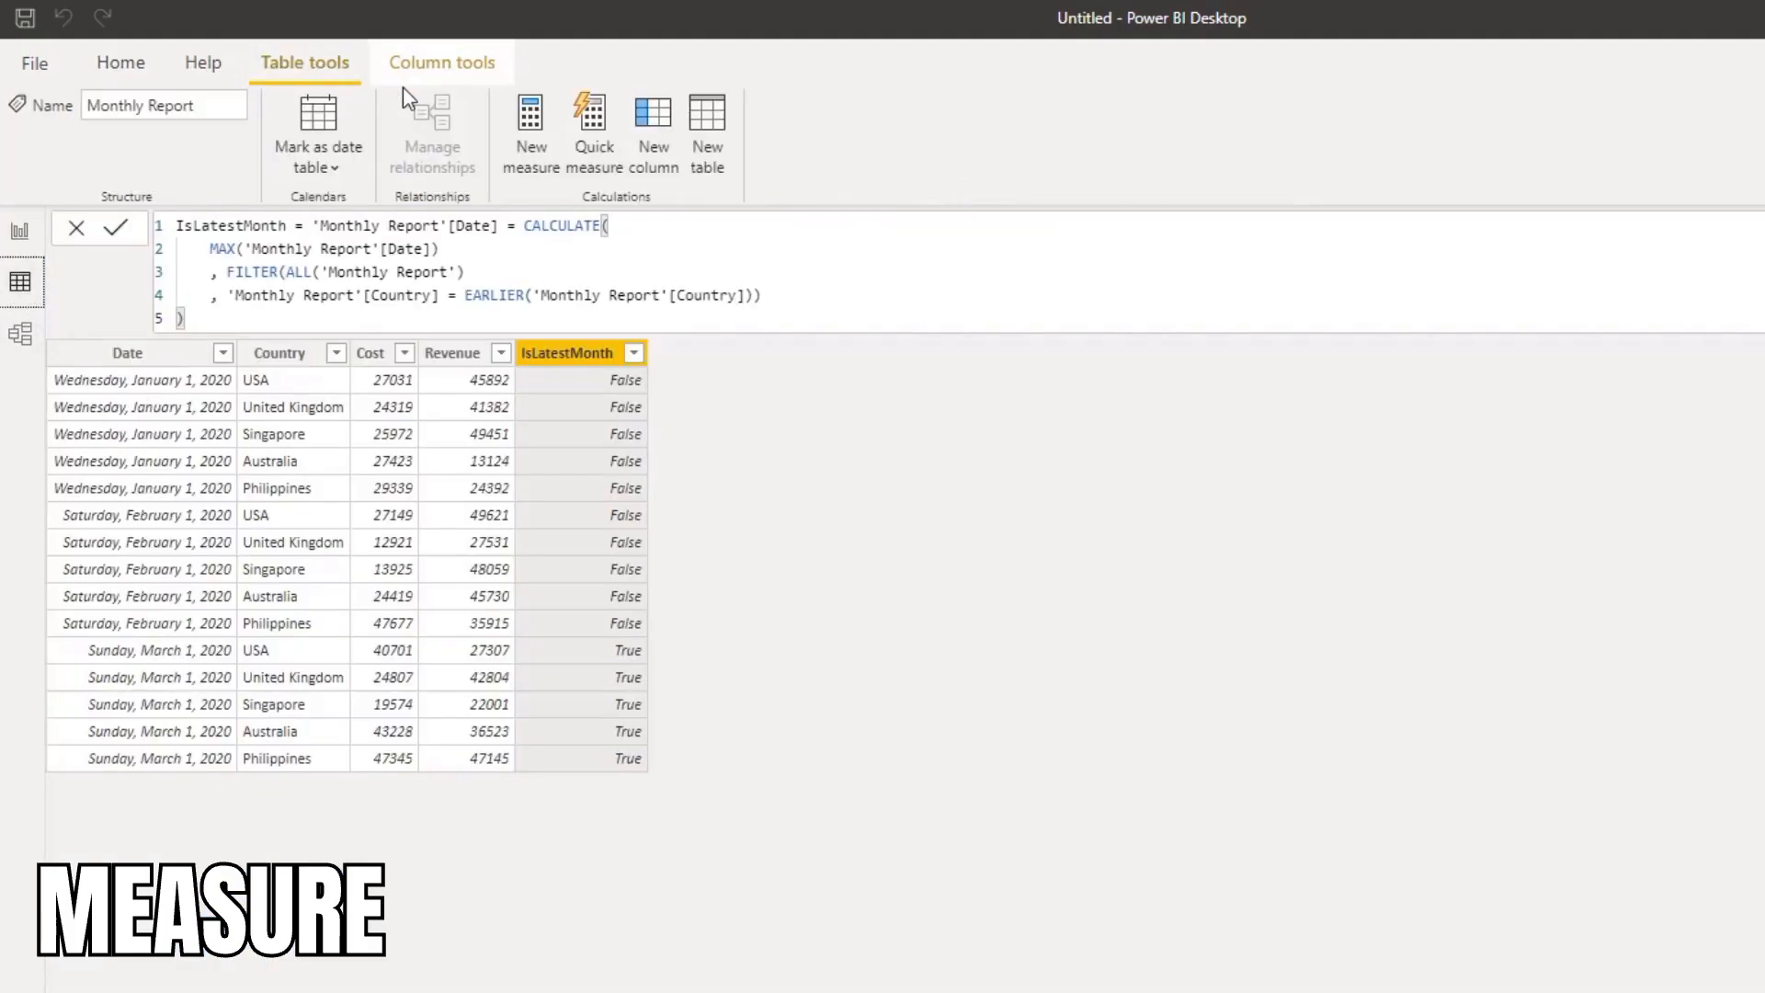
click(533, 142)
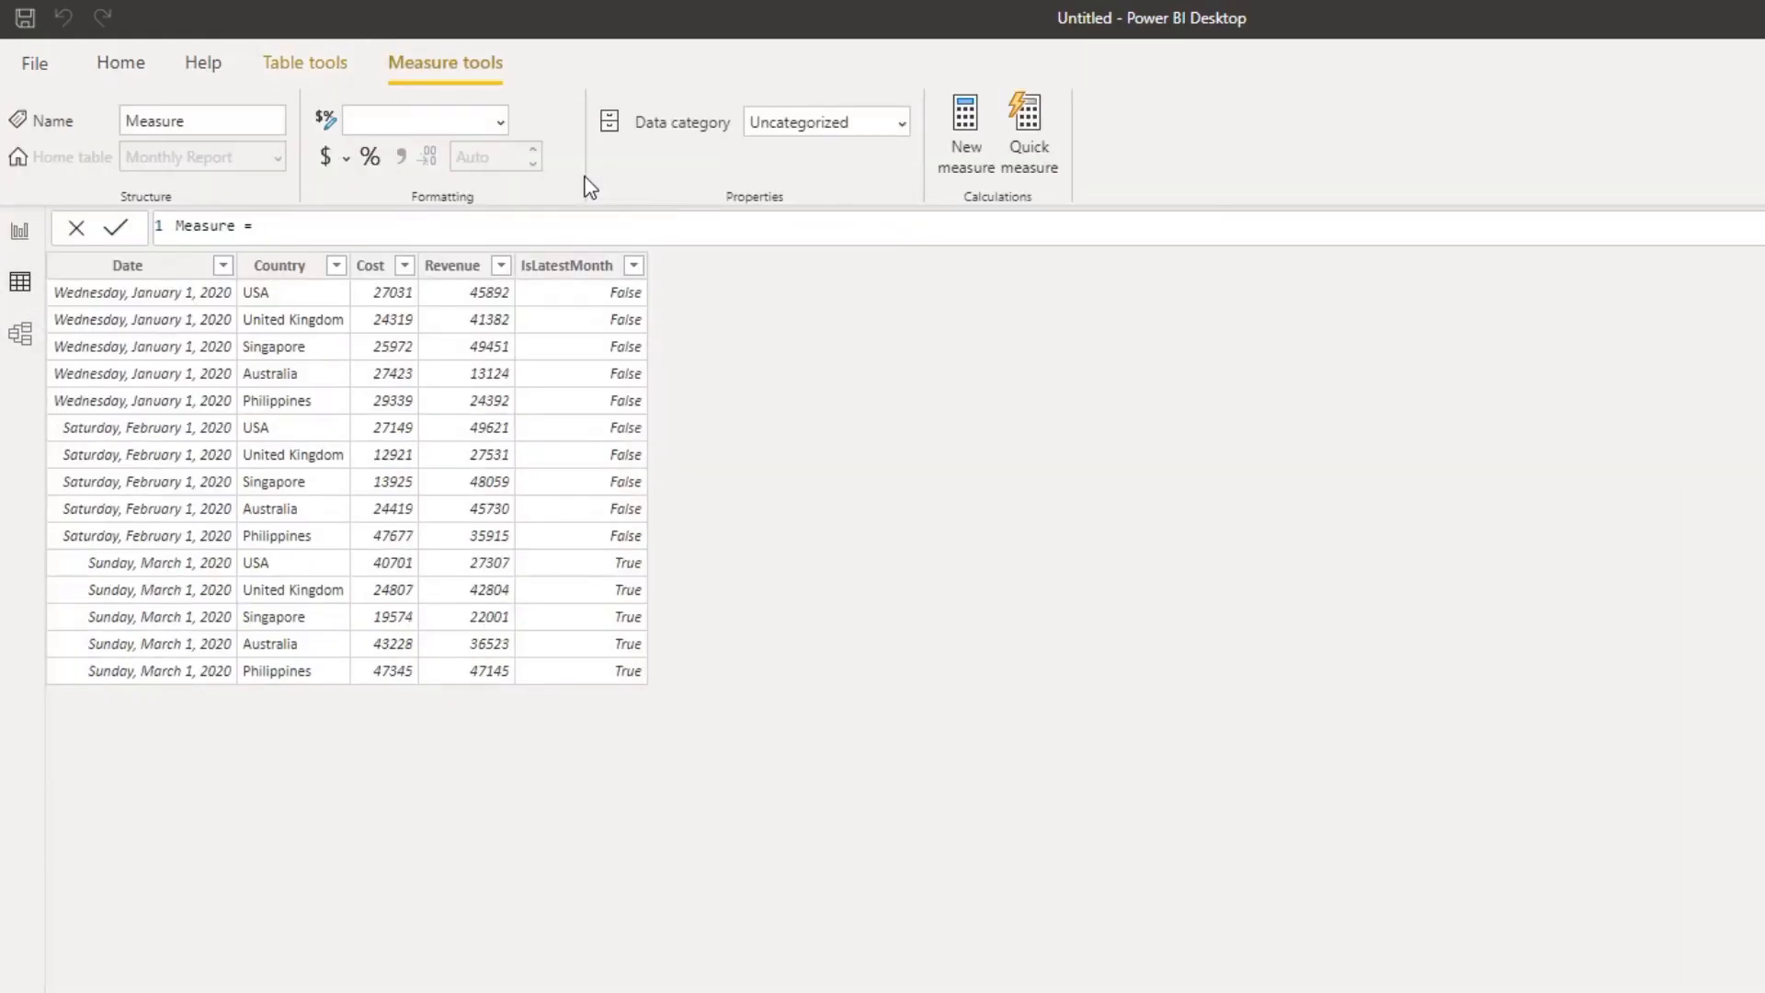
text(Title = "Summary Report )
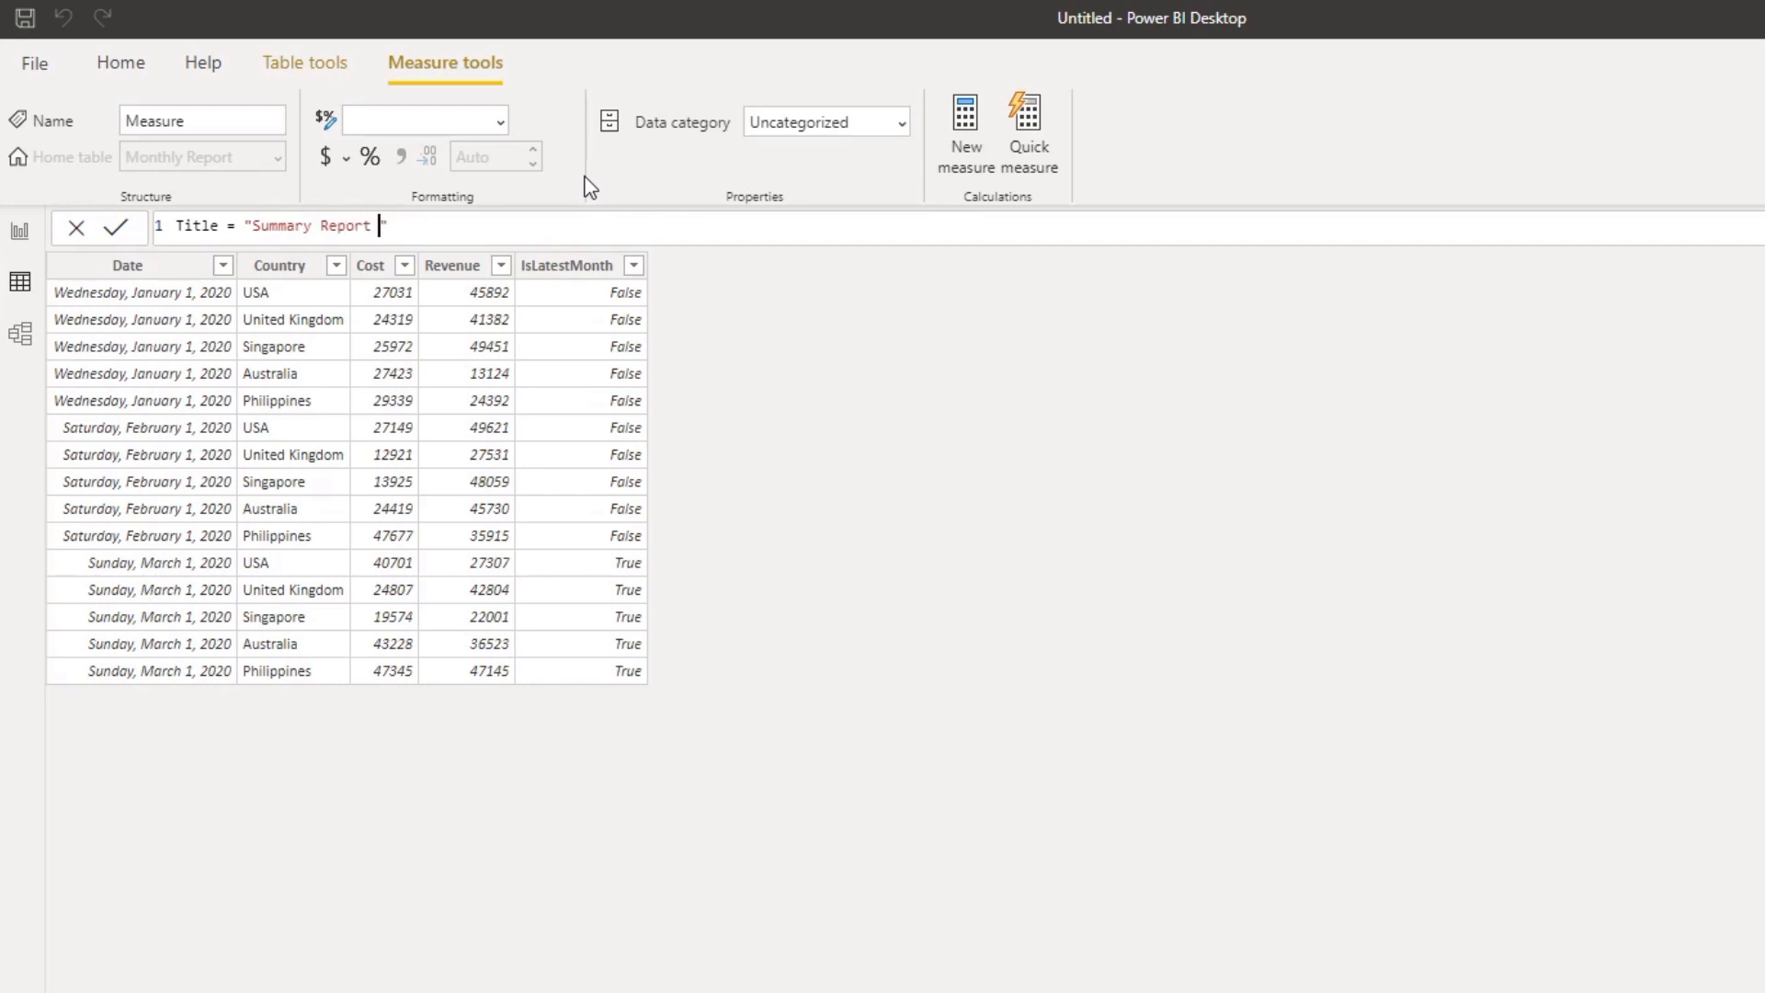
text(for March 2020)
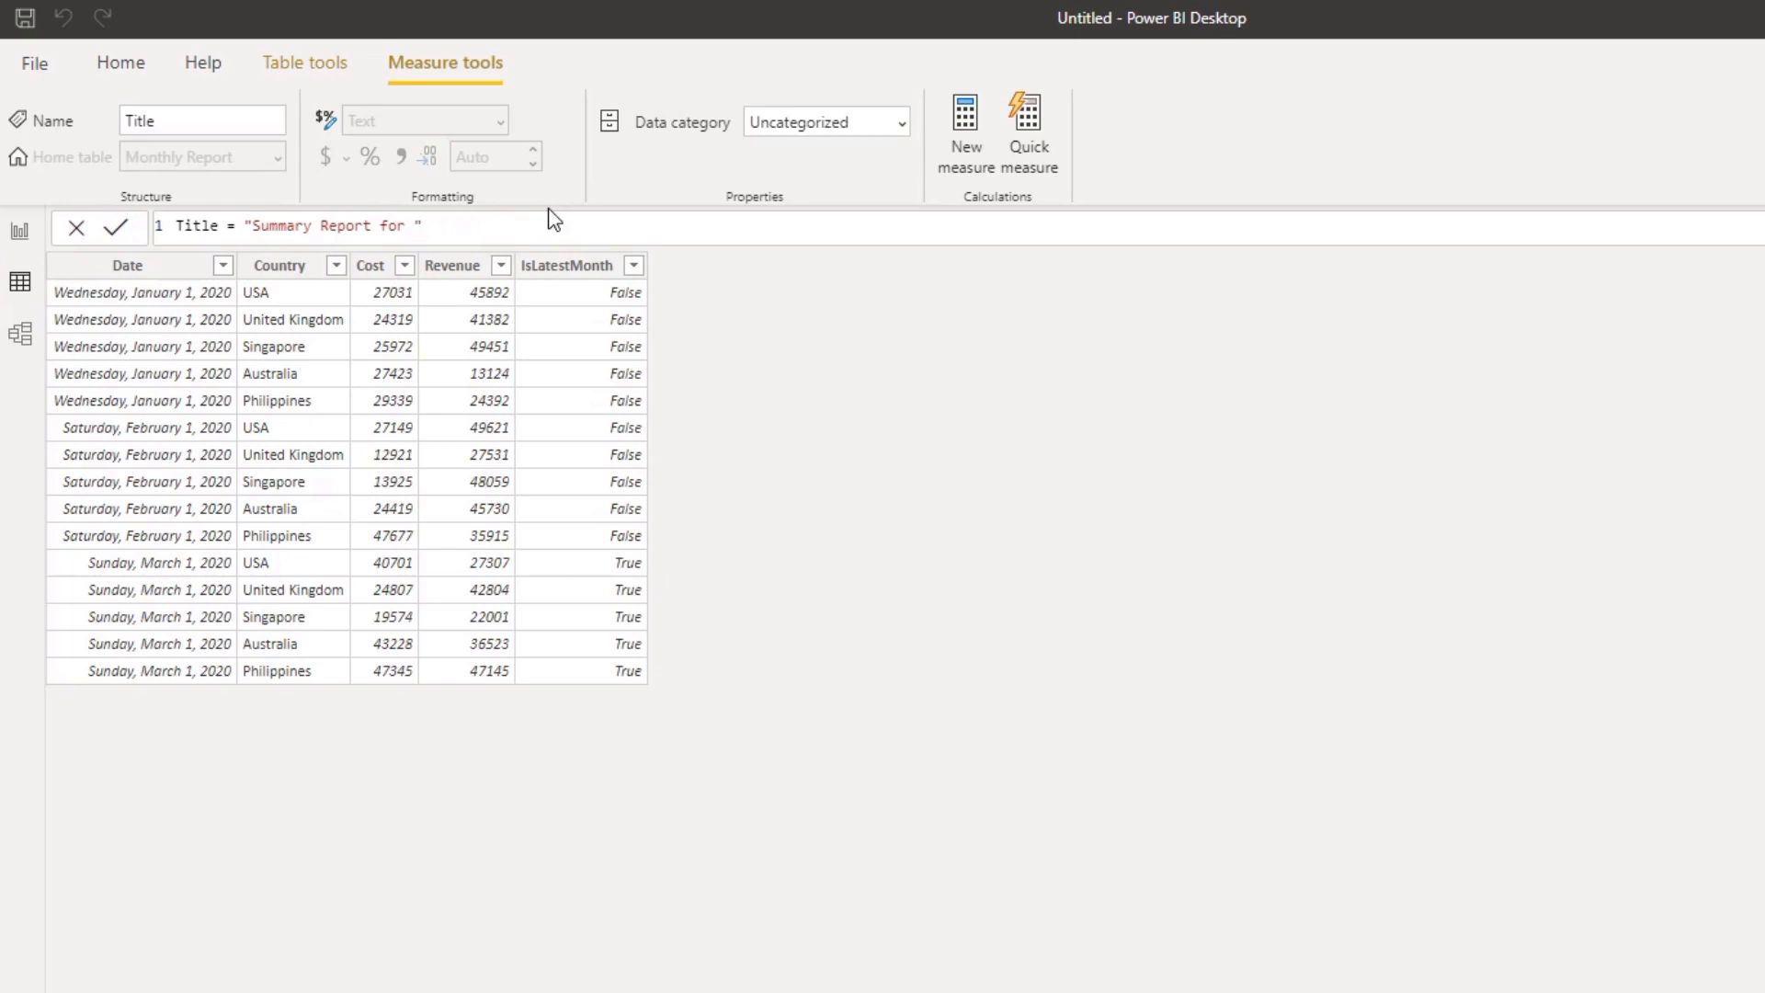
text(& MAX()
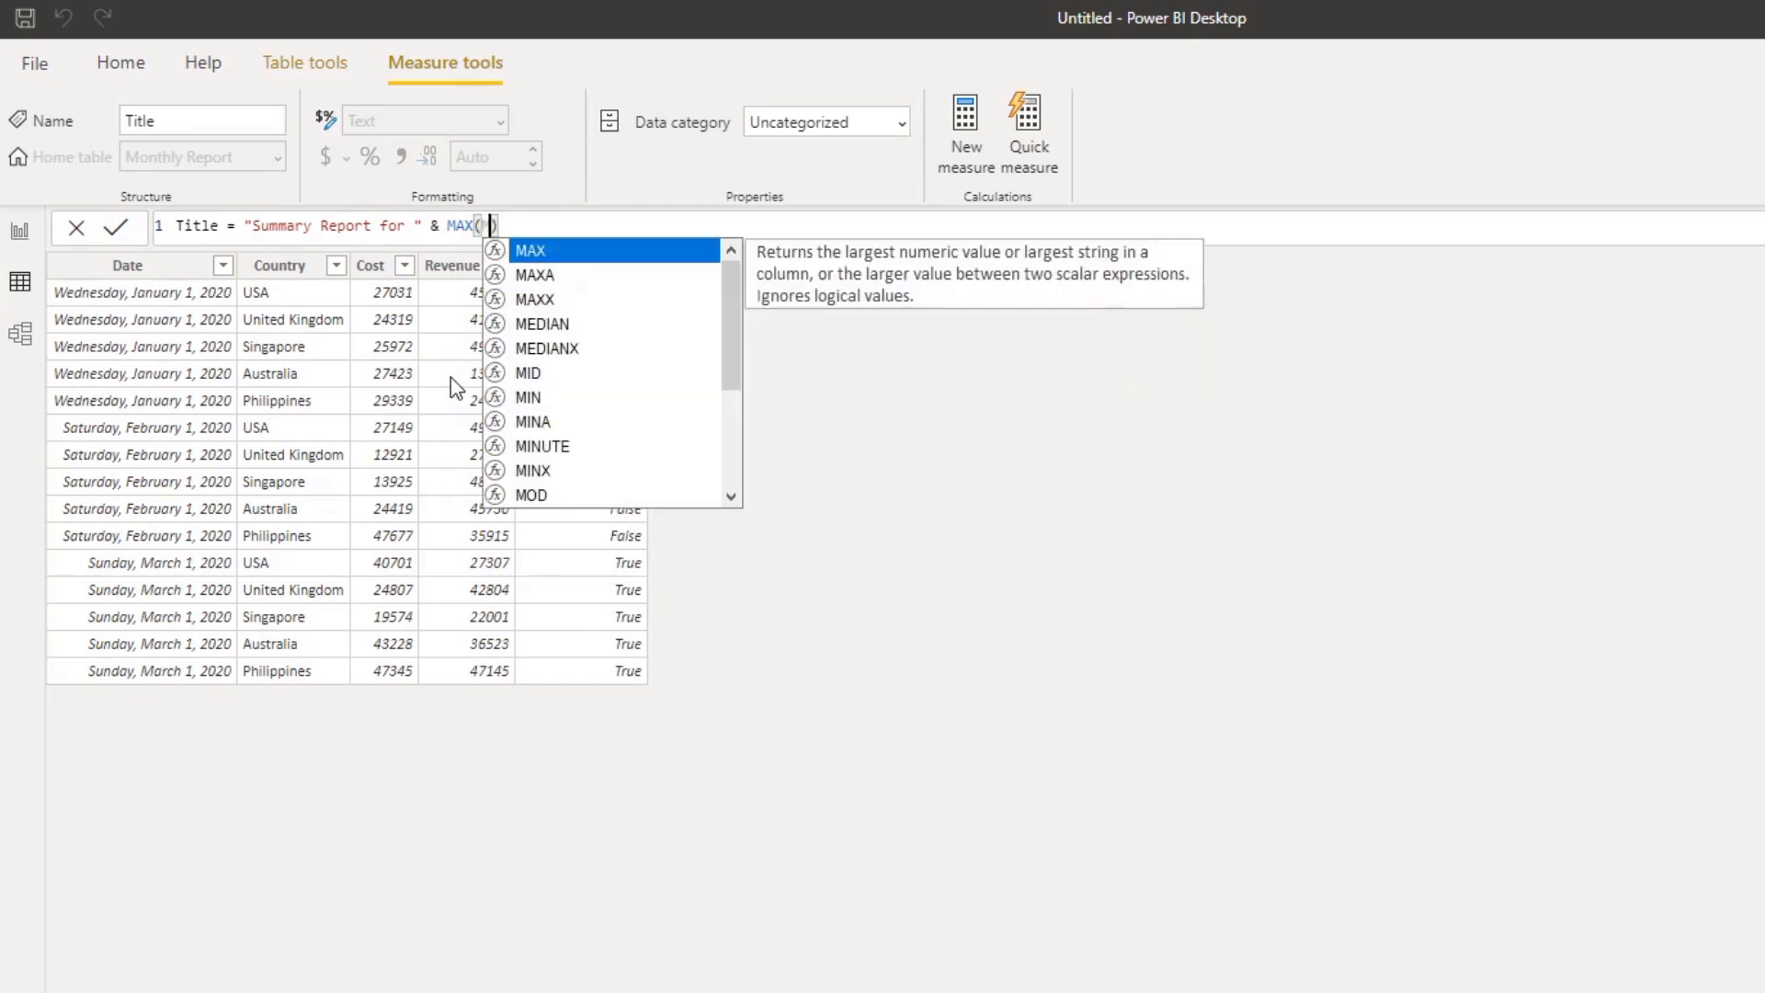
text(Date)
key(Tab)
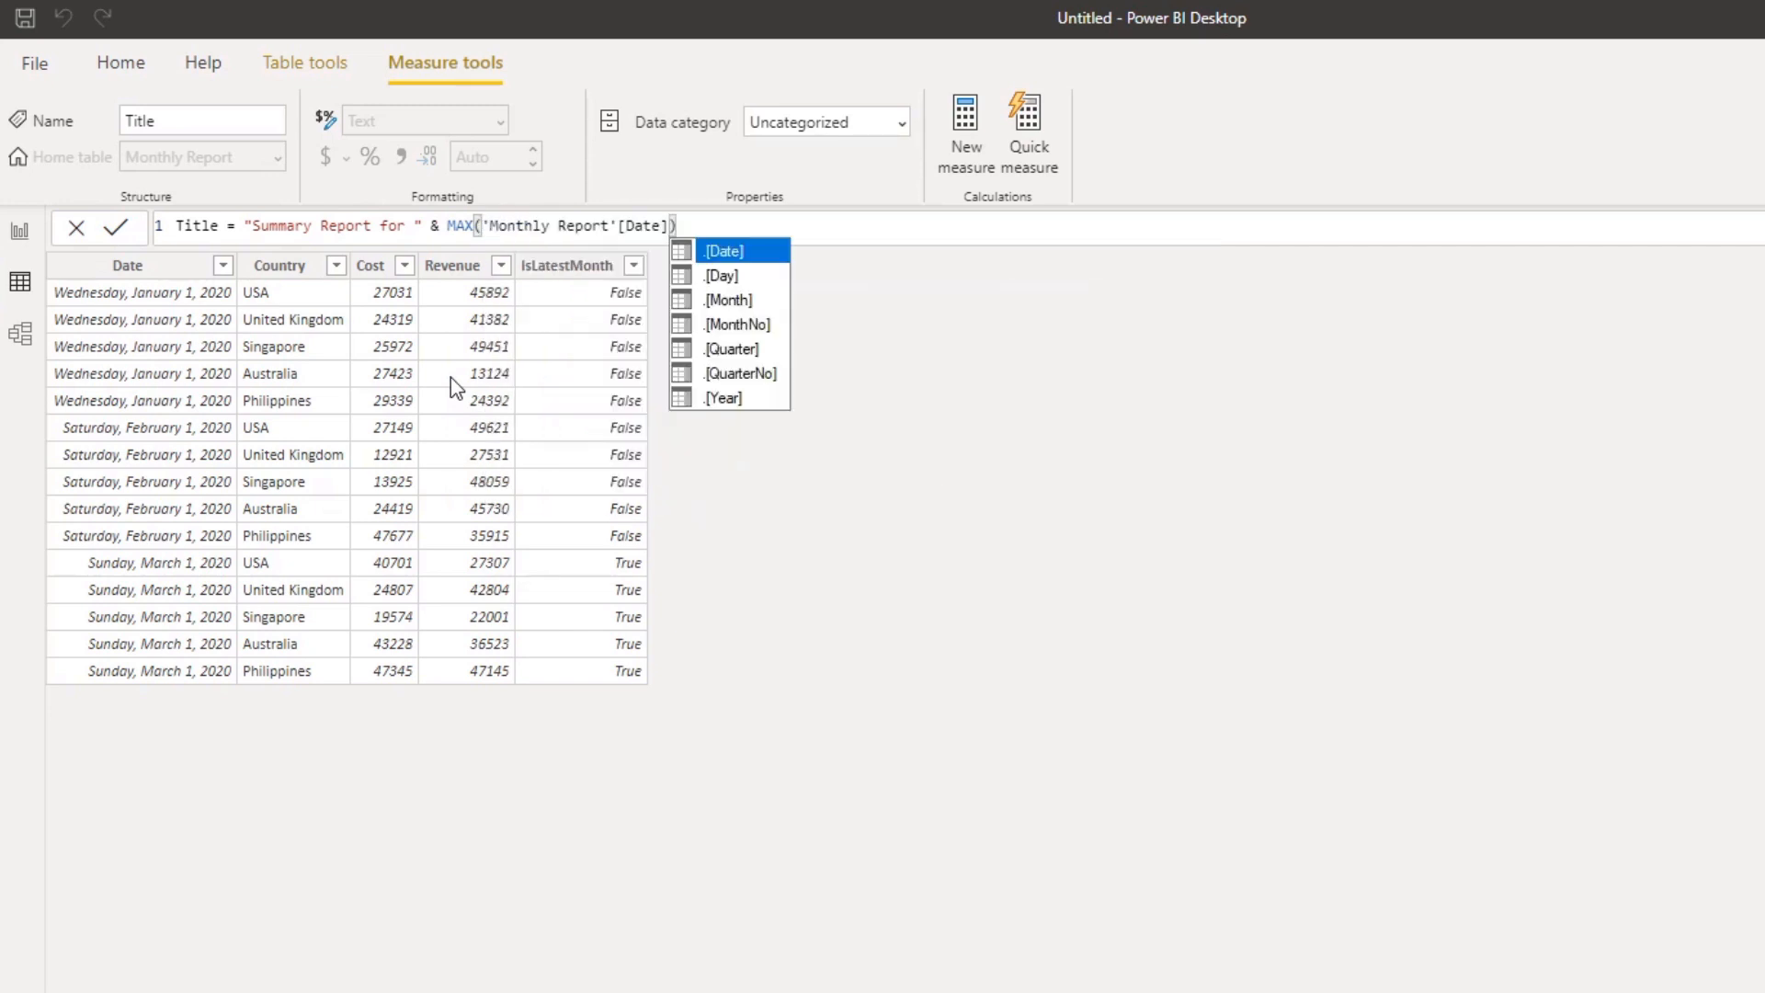
text())
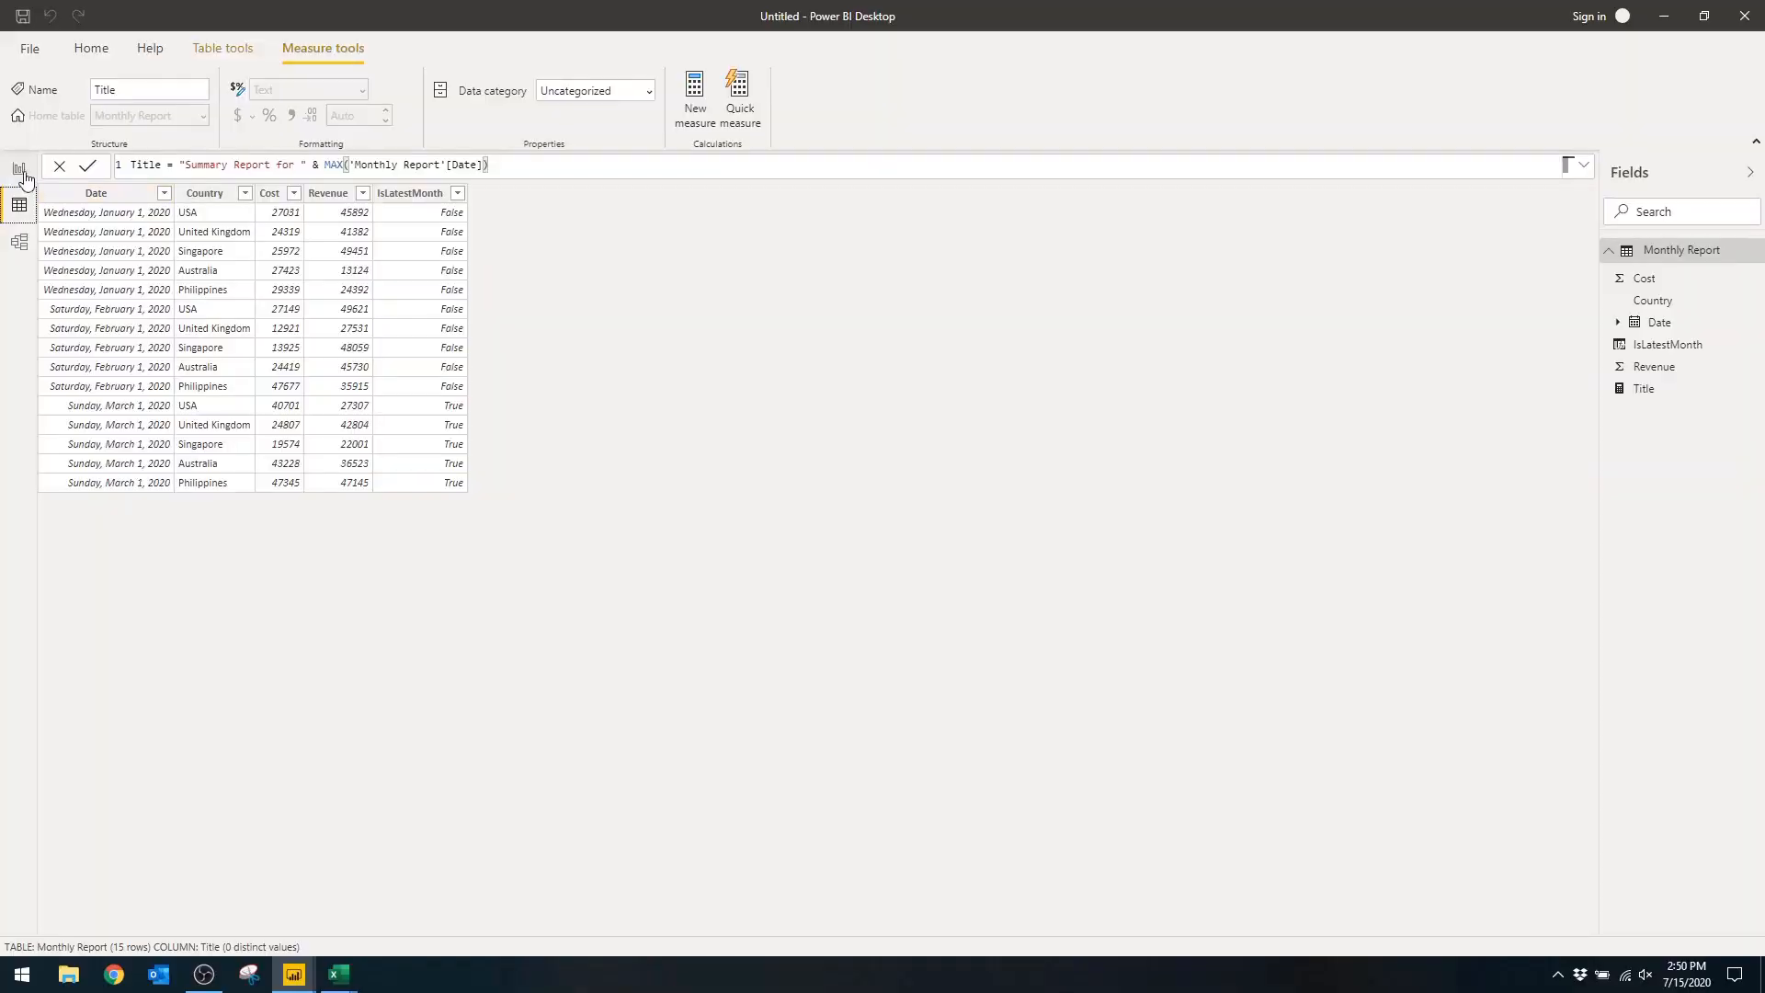
- Add a card showing the Title measure to the report page and shape it into a wide, short banner above the charts
click(19, 171)
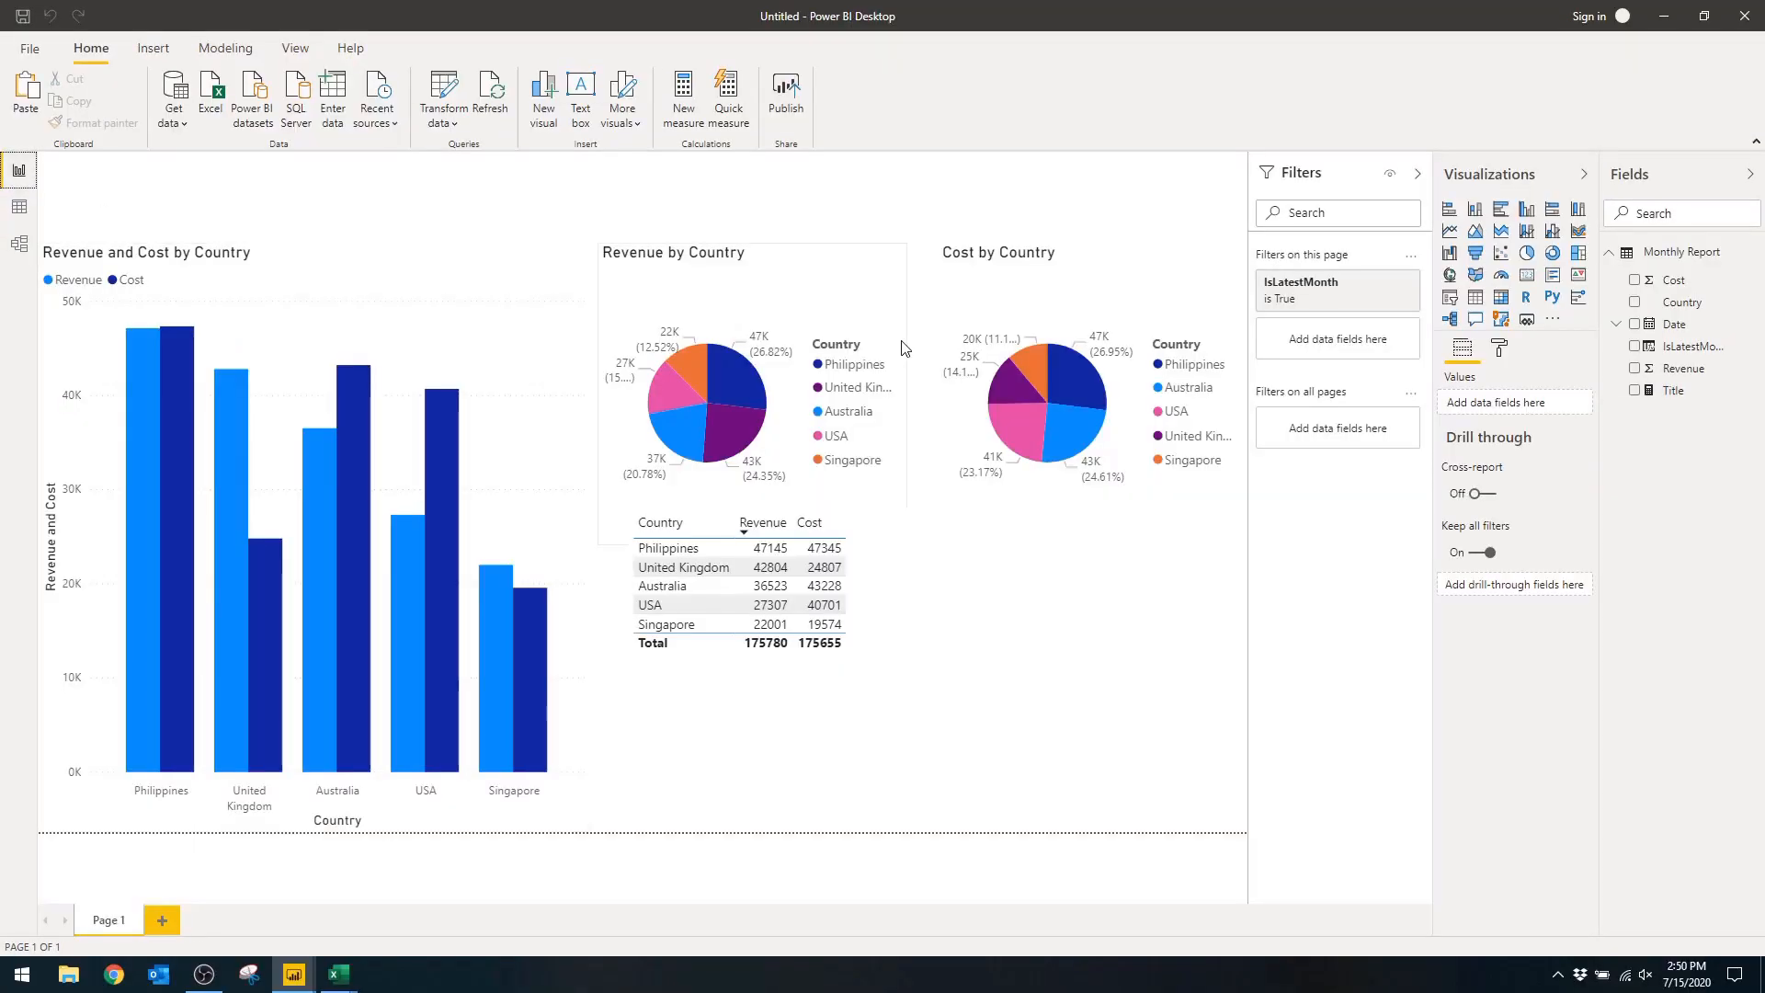
click(1526, 281)
click(1634, 390)
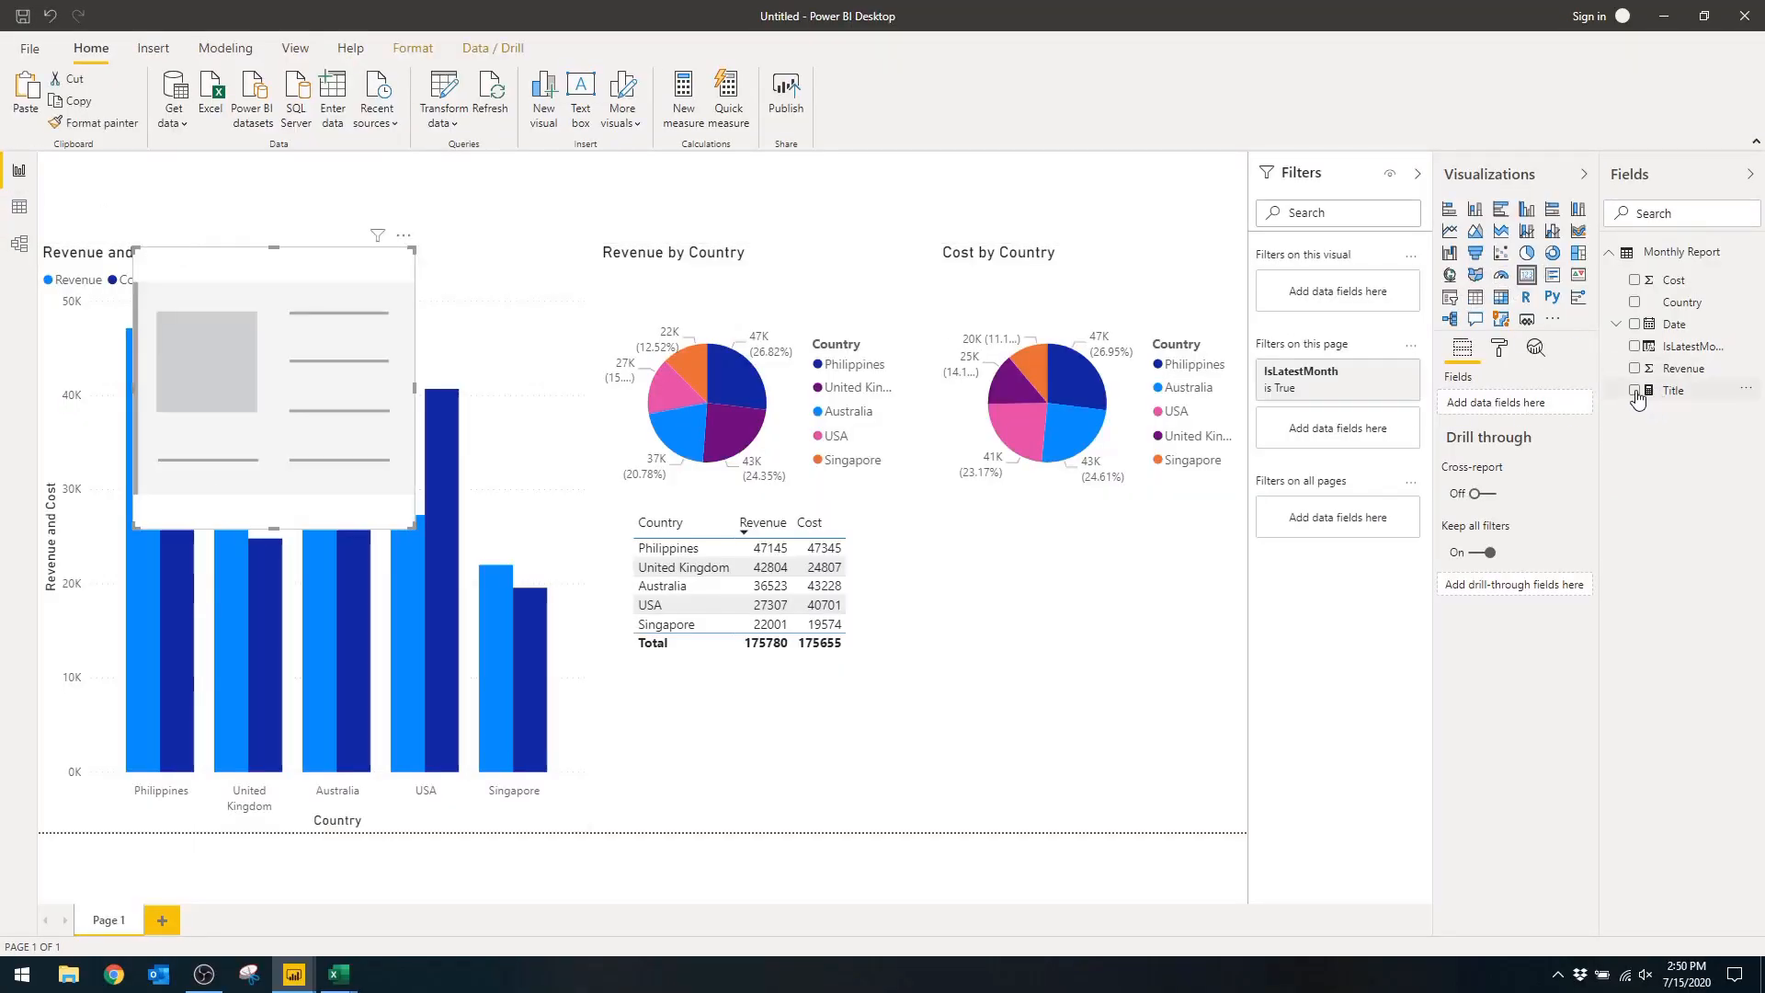
drag(328, 266, 234, 173)
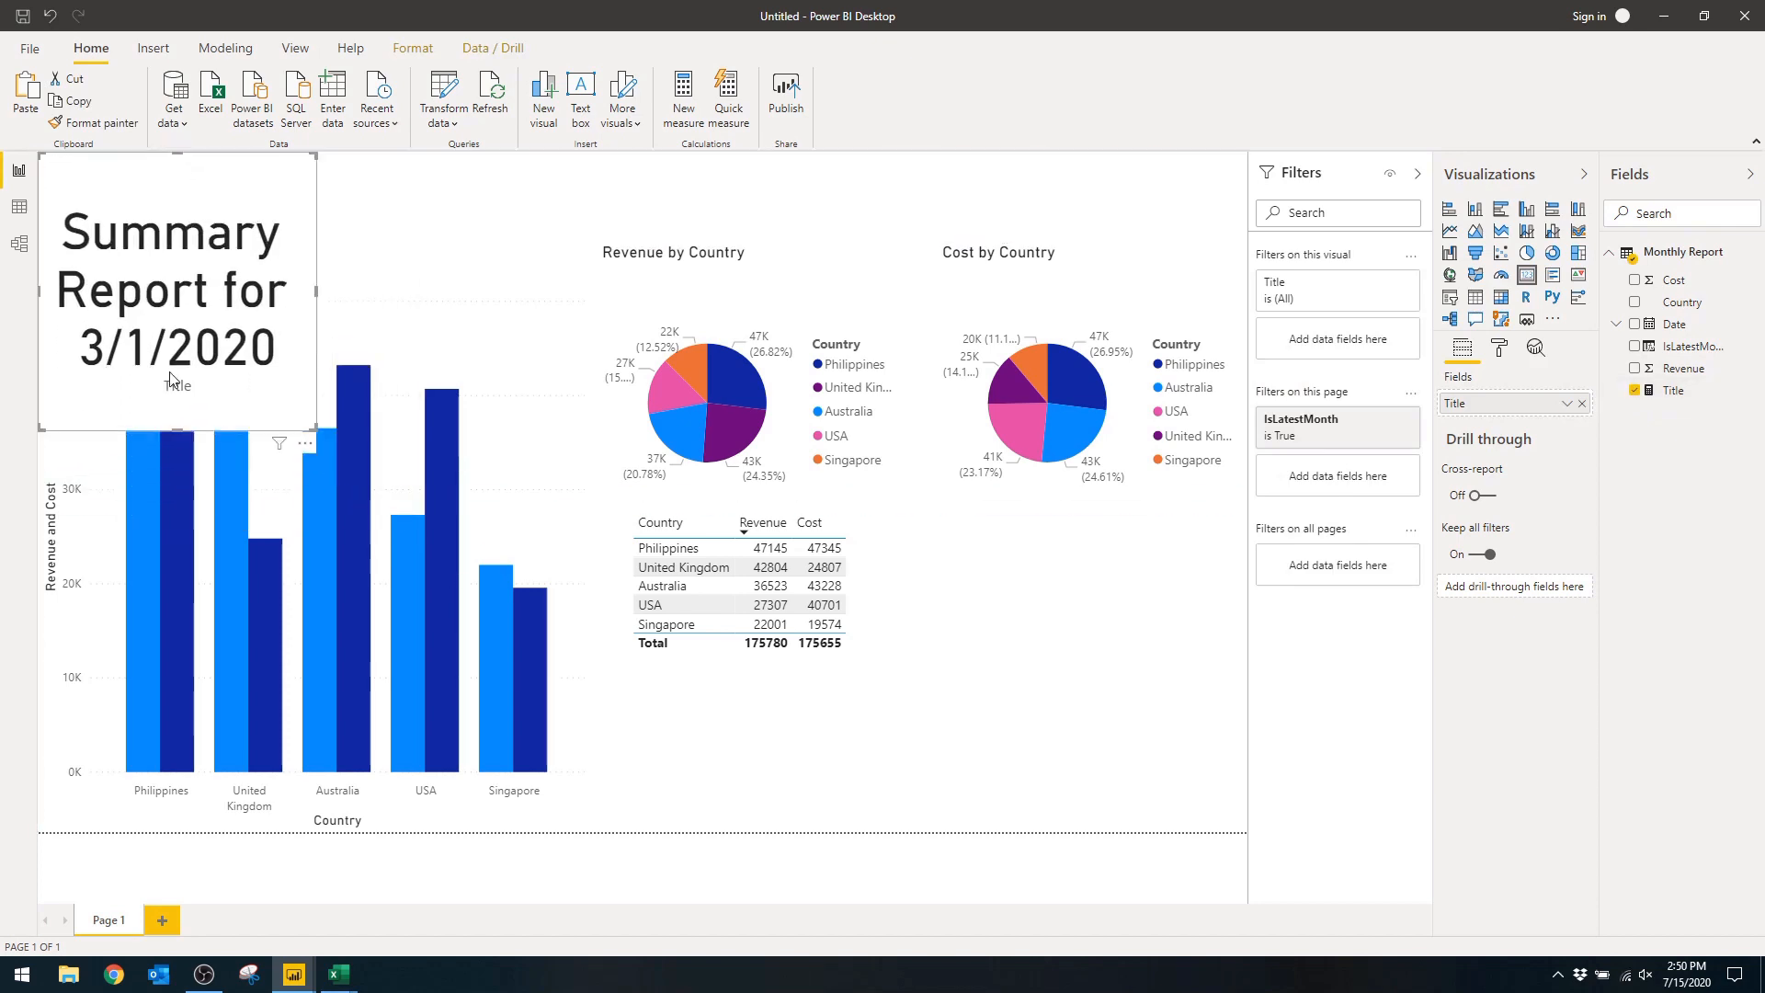
drag(316, 291, 956, 291)
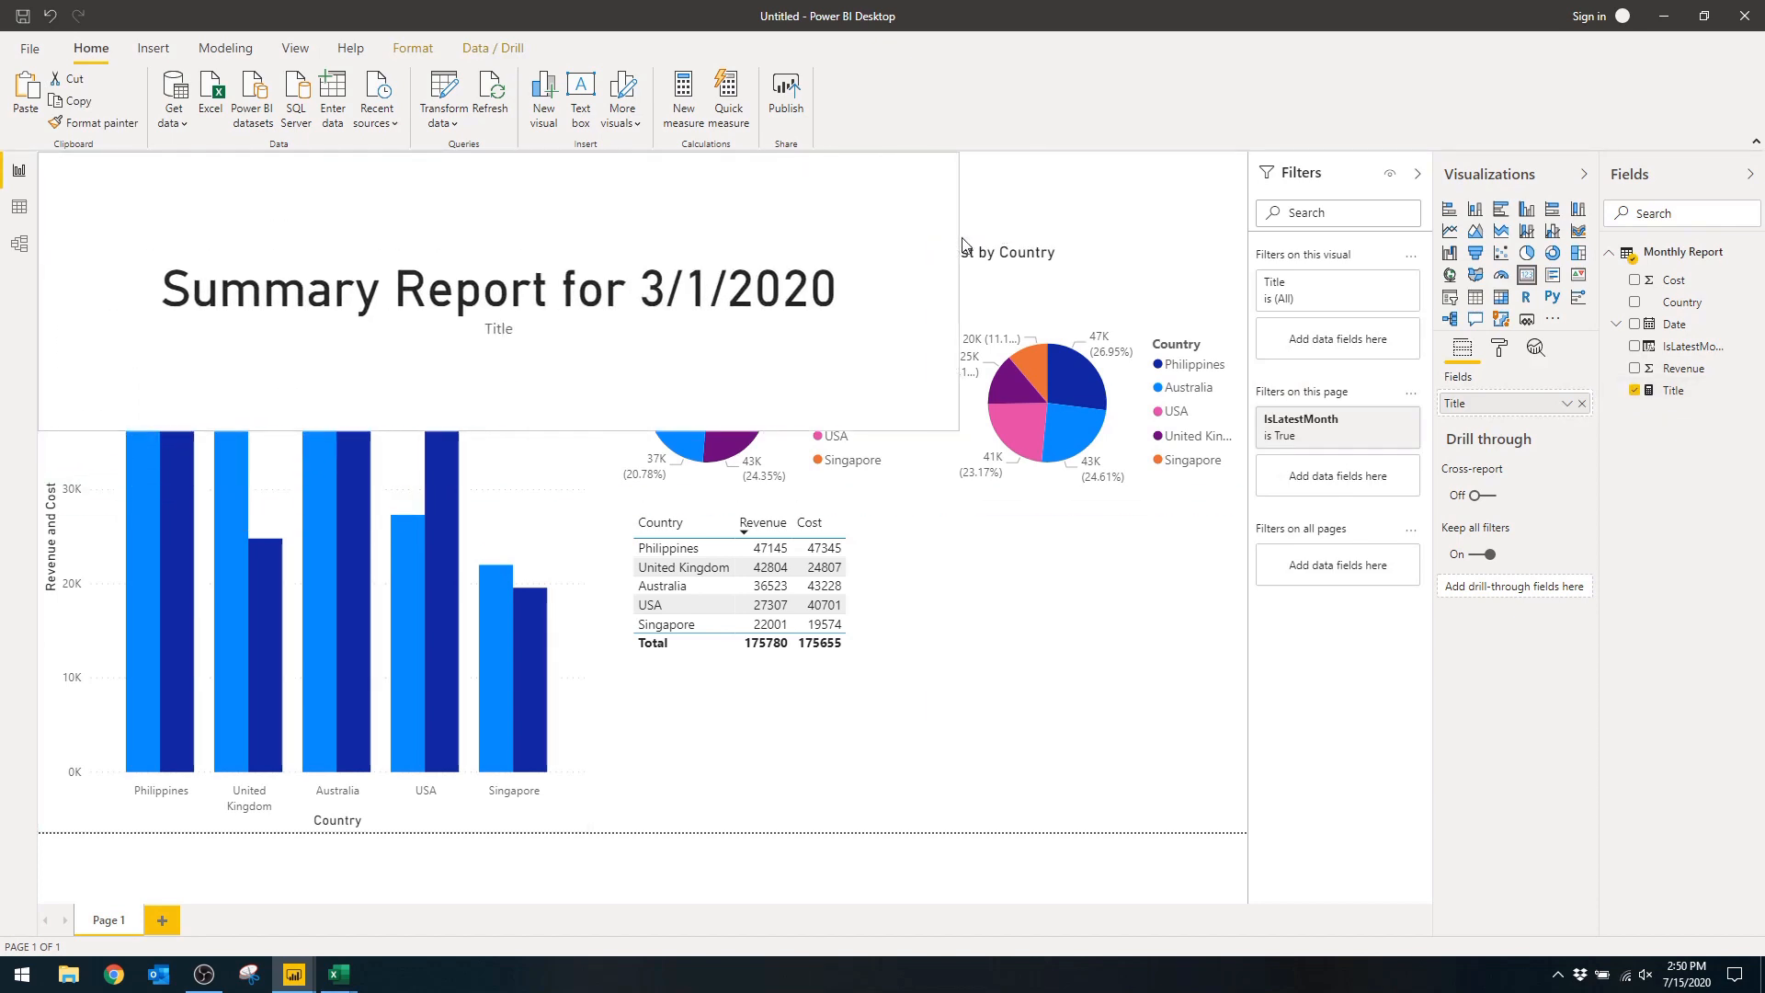
drag(500, 429, 518, 229)
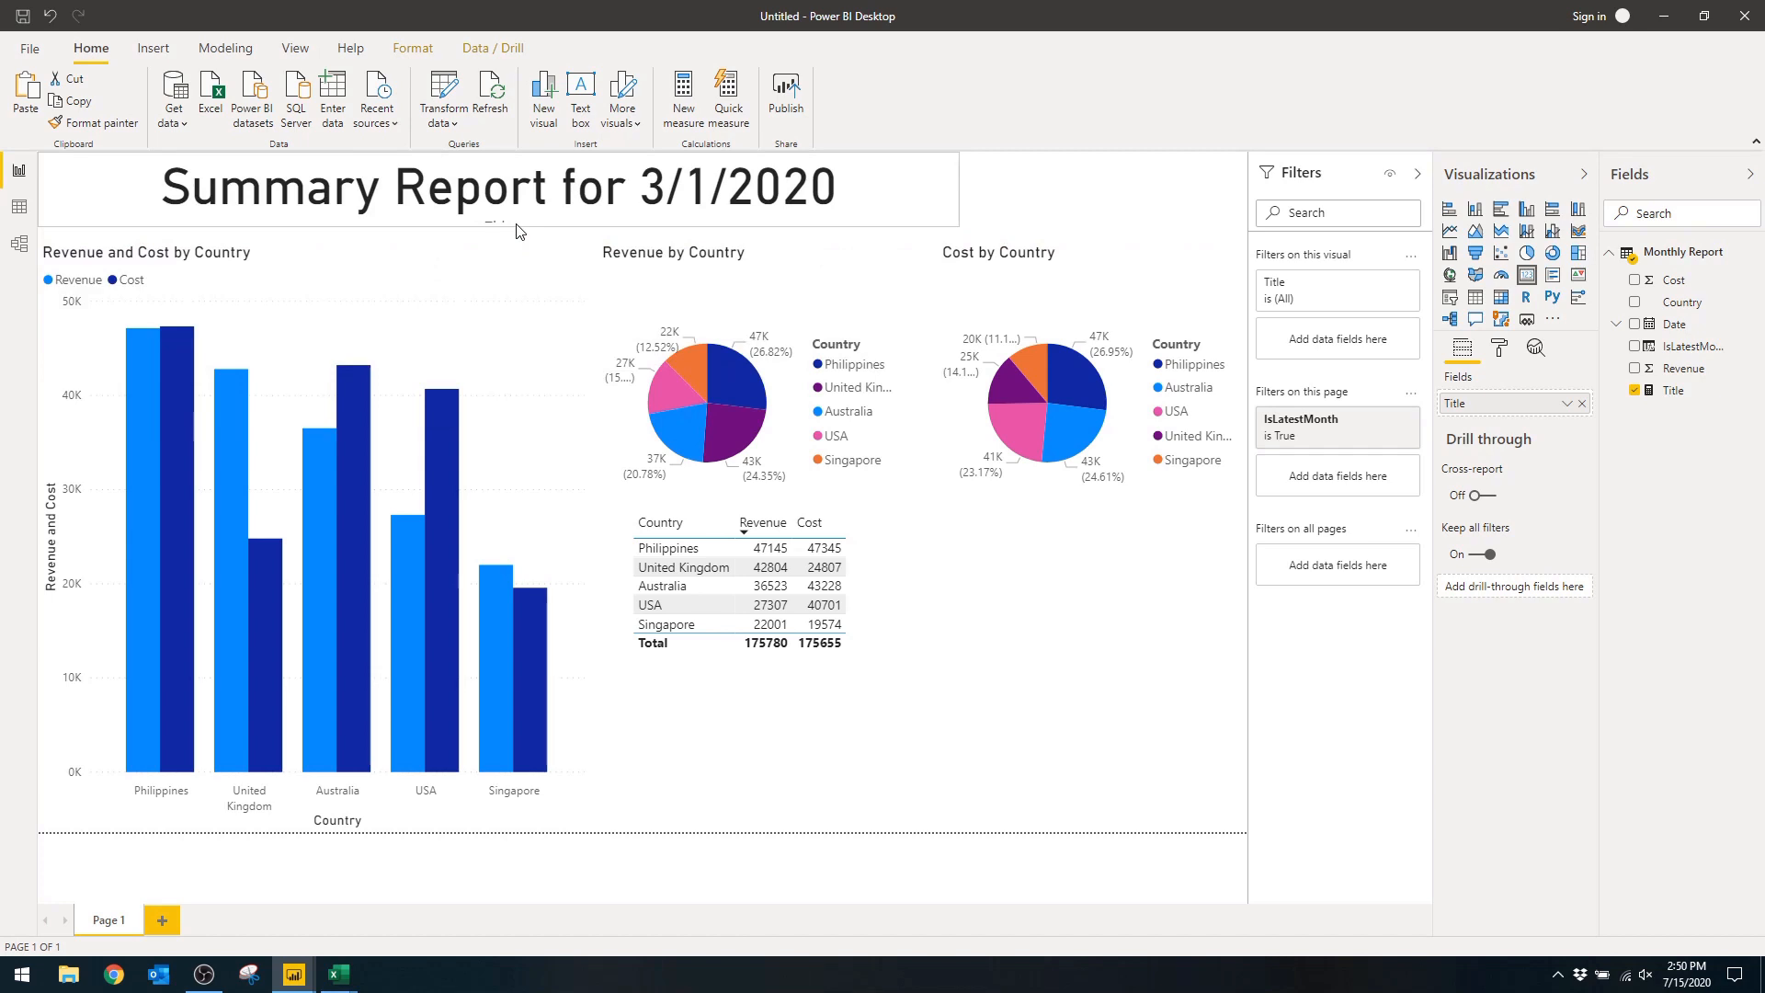
- Wrap the MAX date in the Title measure with FORMAT using the format string "mmmm yyyy" and commit it
click(1689, 396)
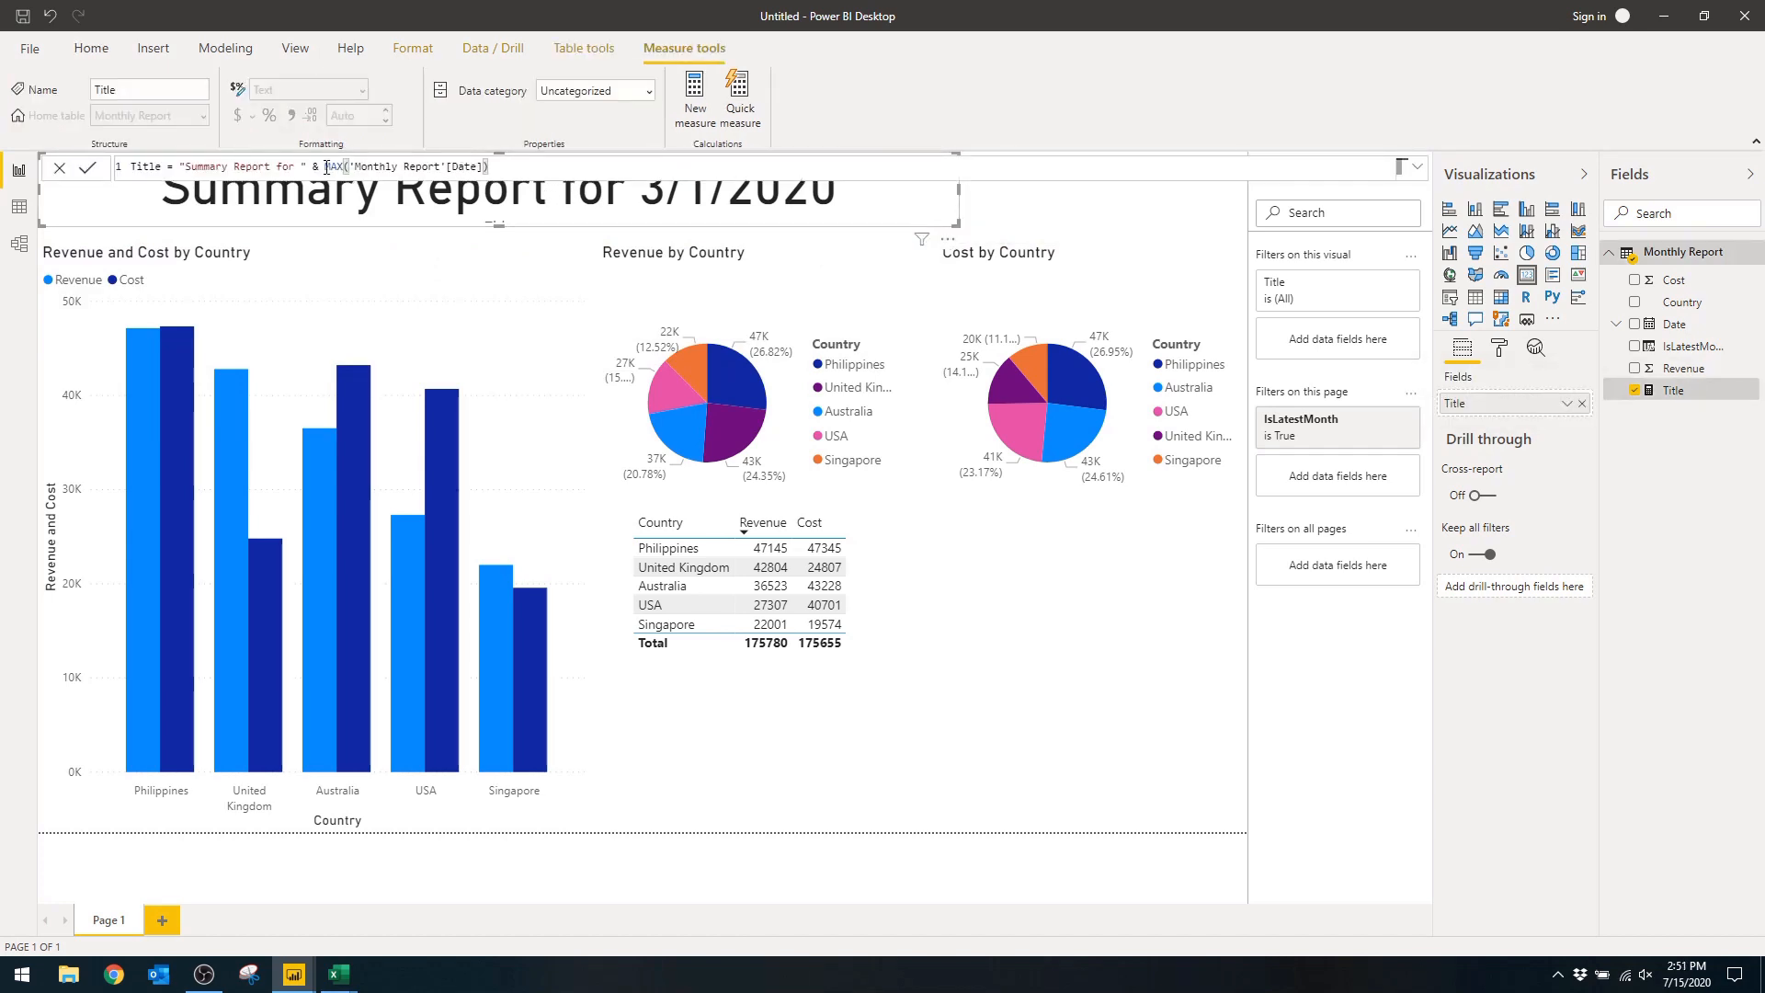
drag(325, 166, 344, 166)
key(Left)
text(FORMAT()
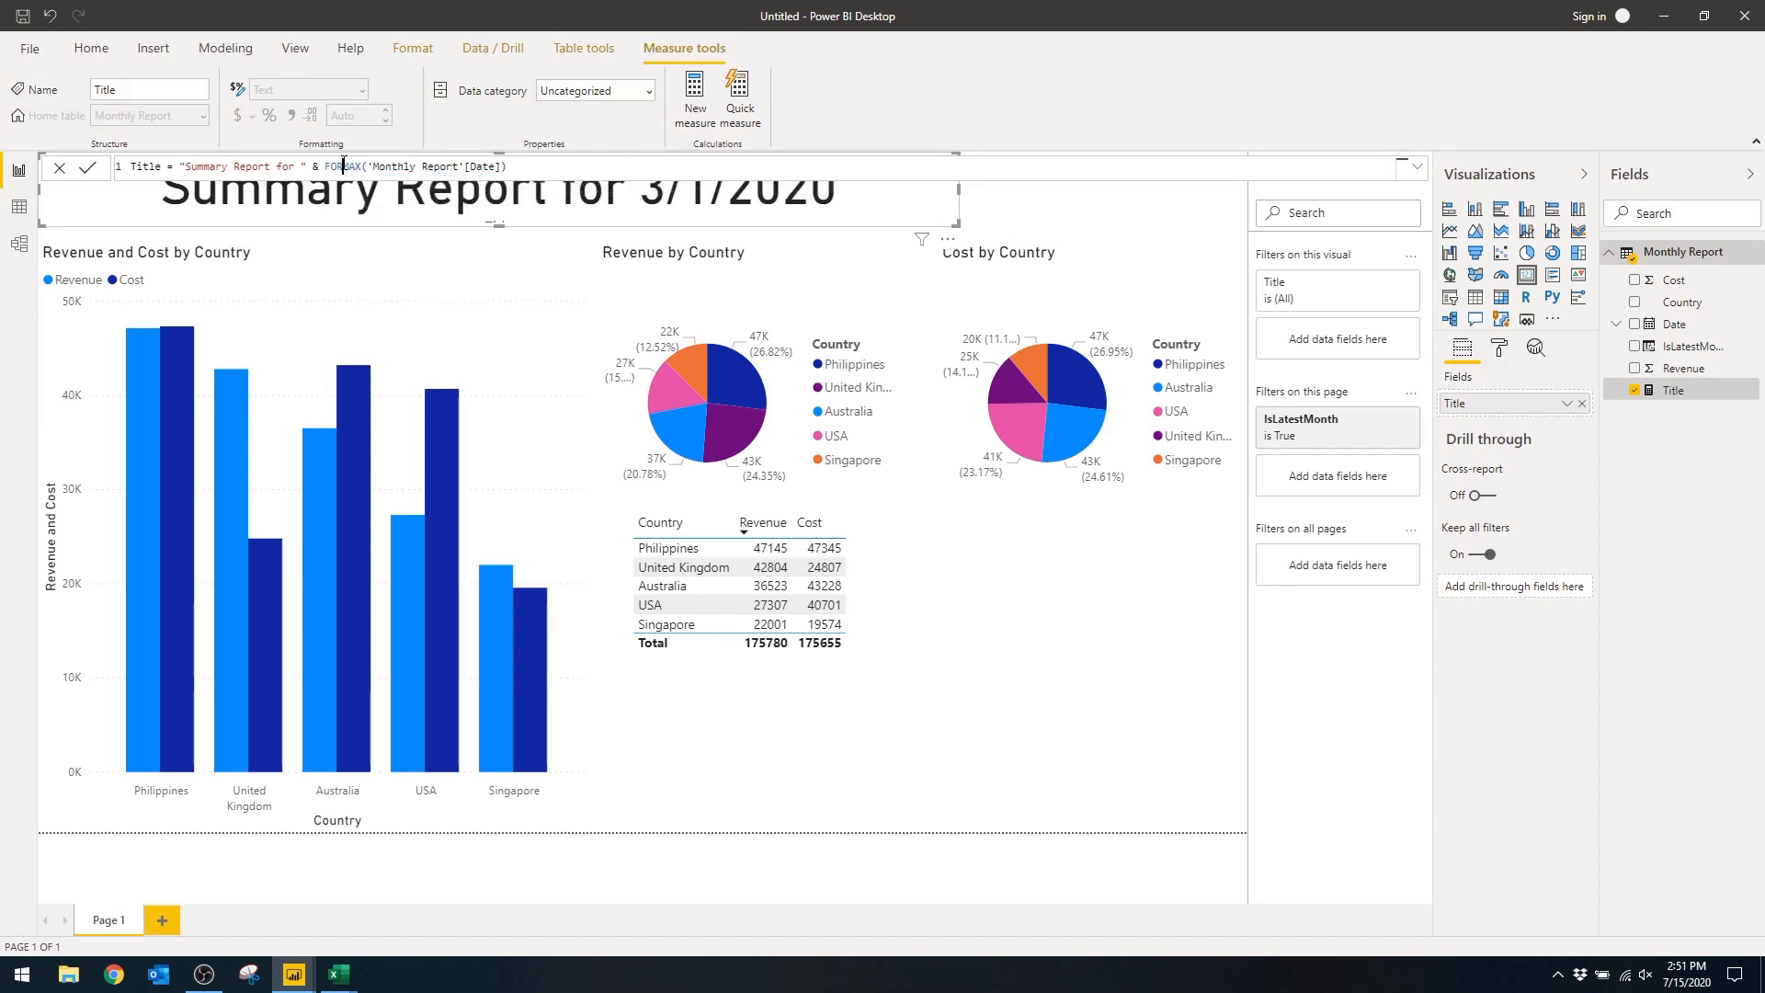
click(585, 165)
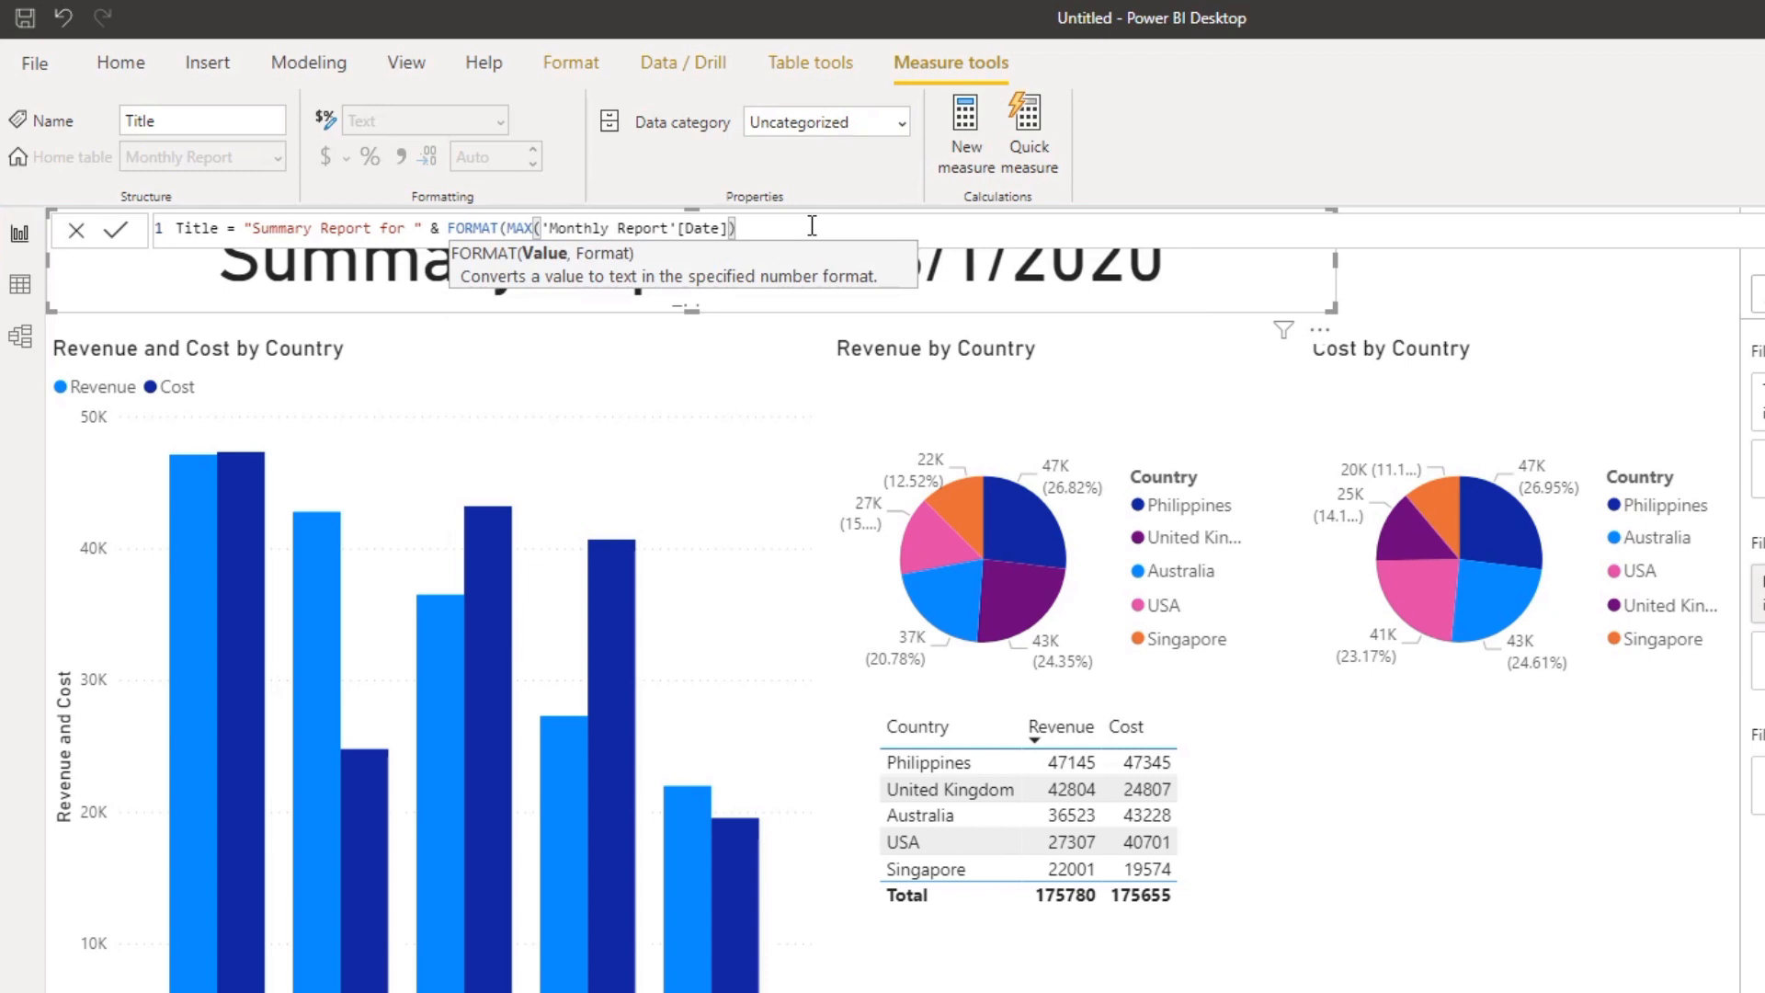
text(,)
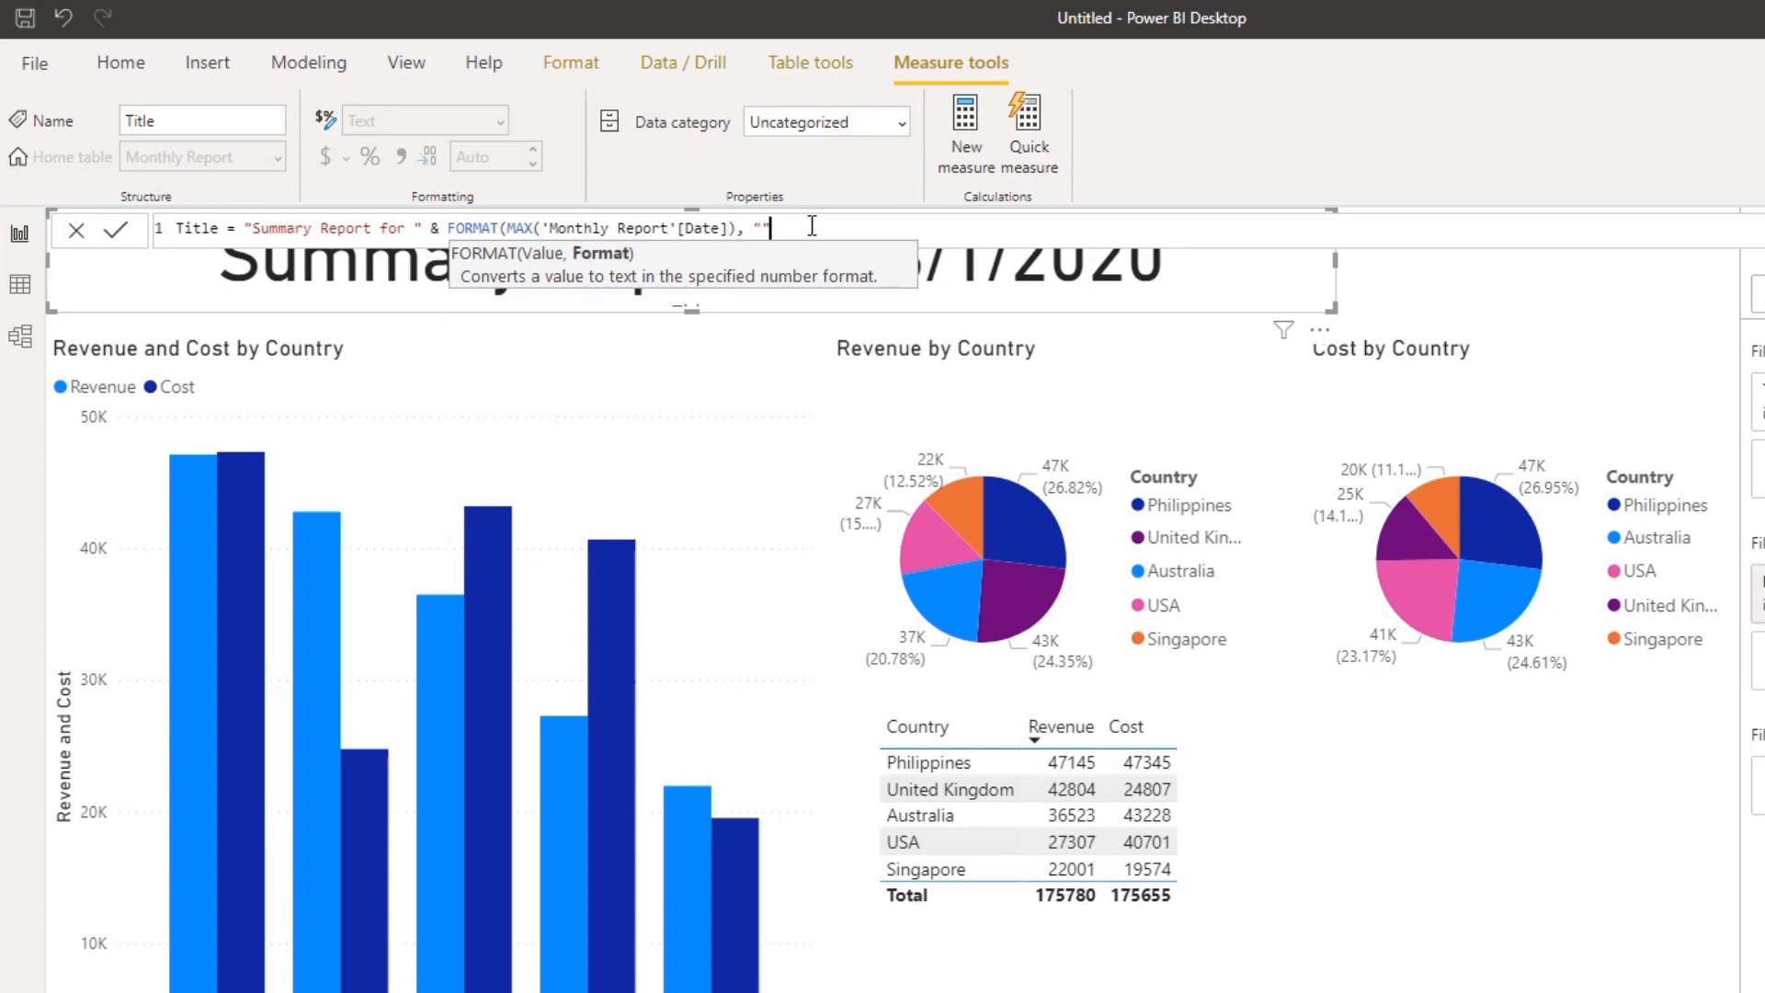
text( "mmmm yyy)
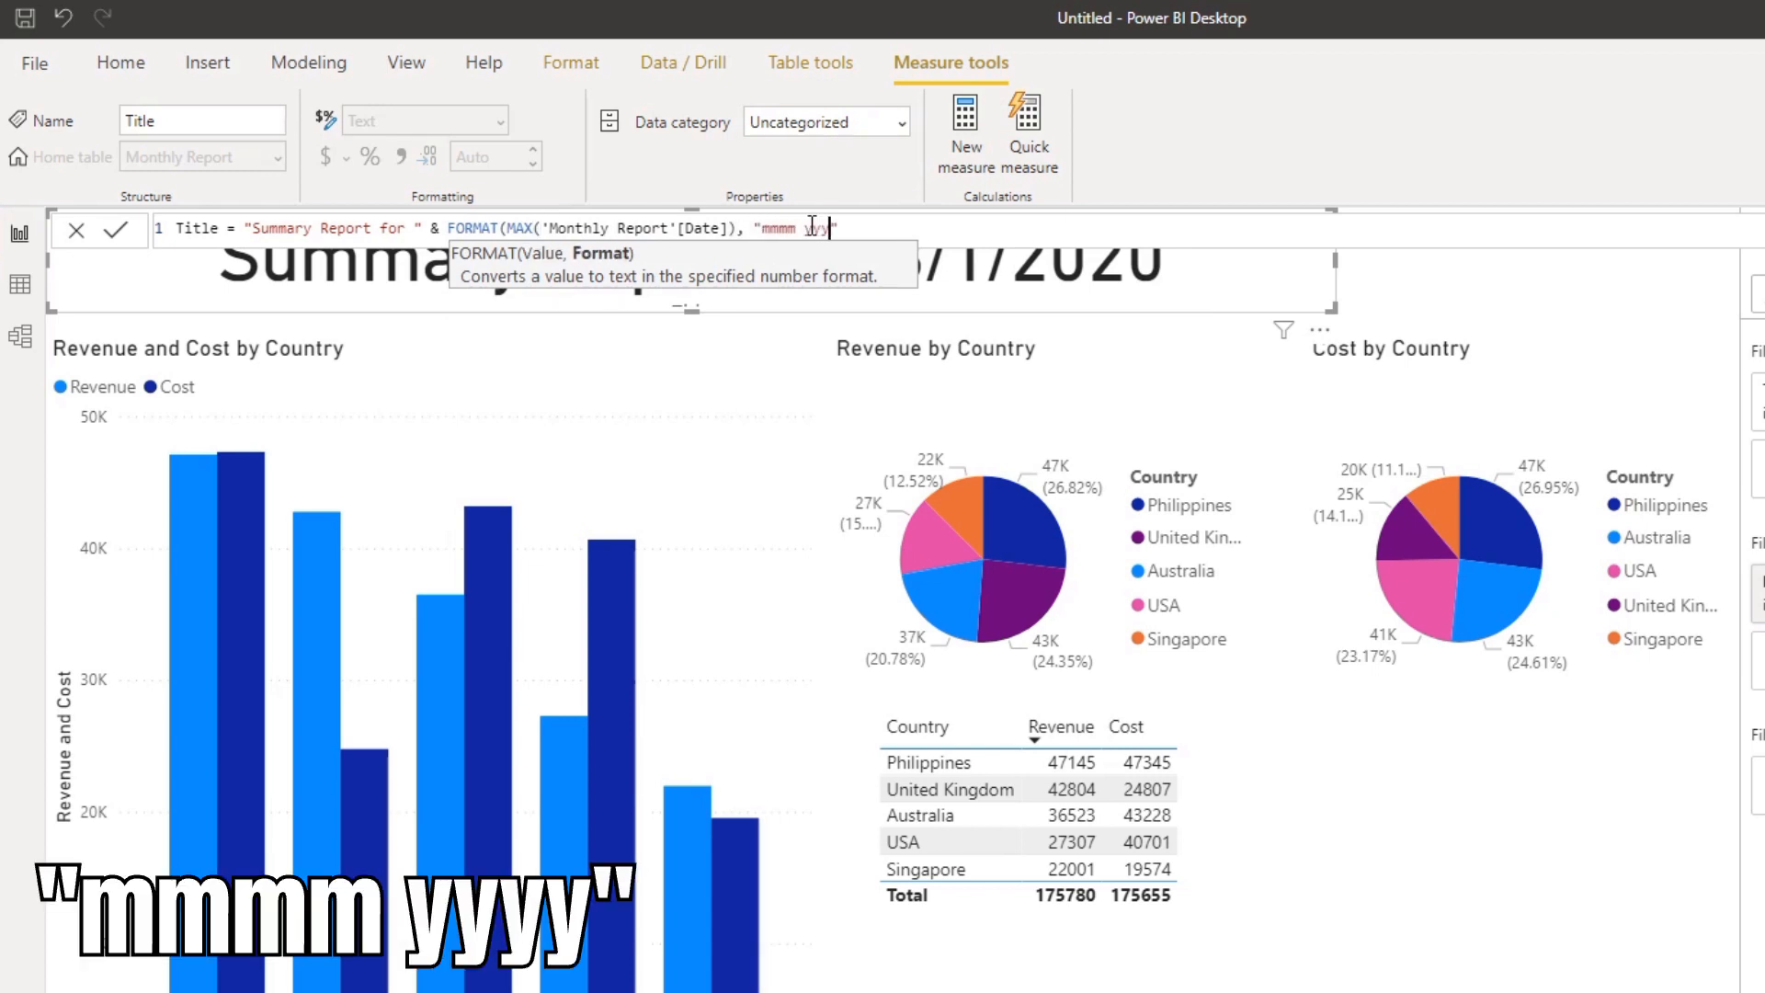
text(y"))
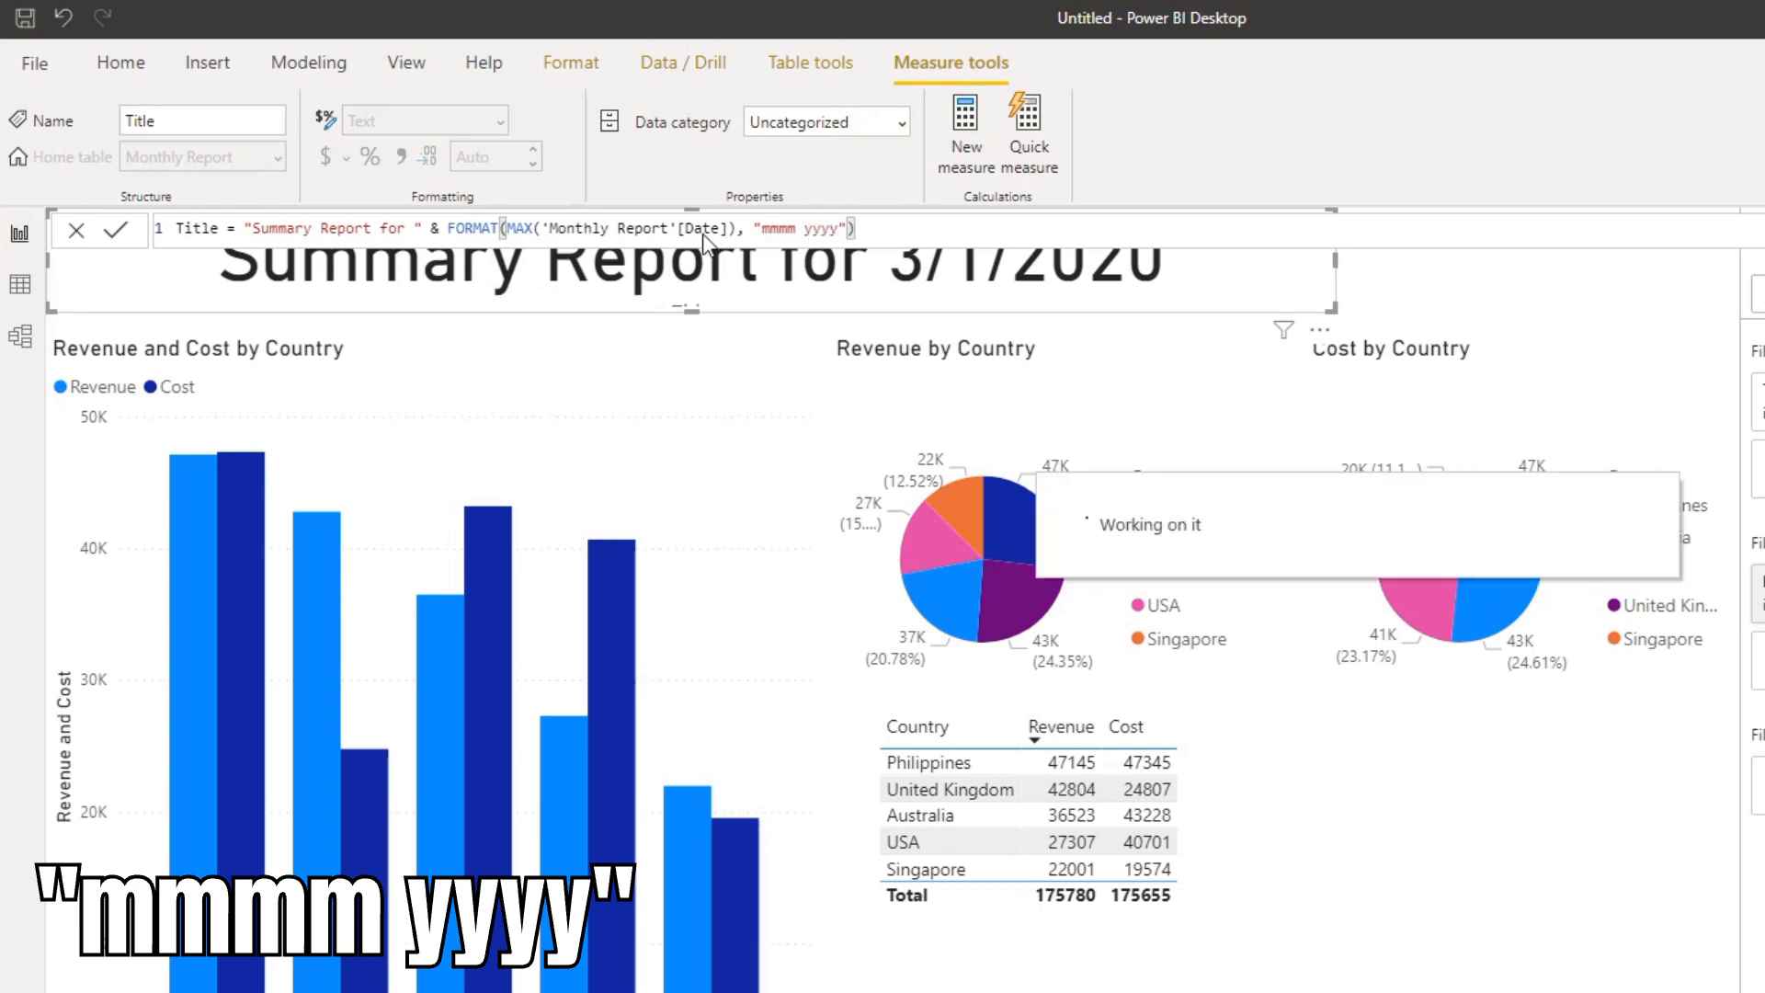
click(1464, 290)
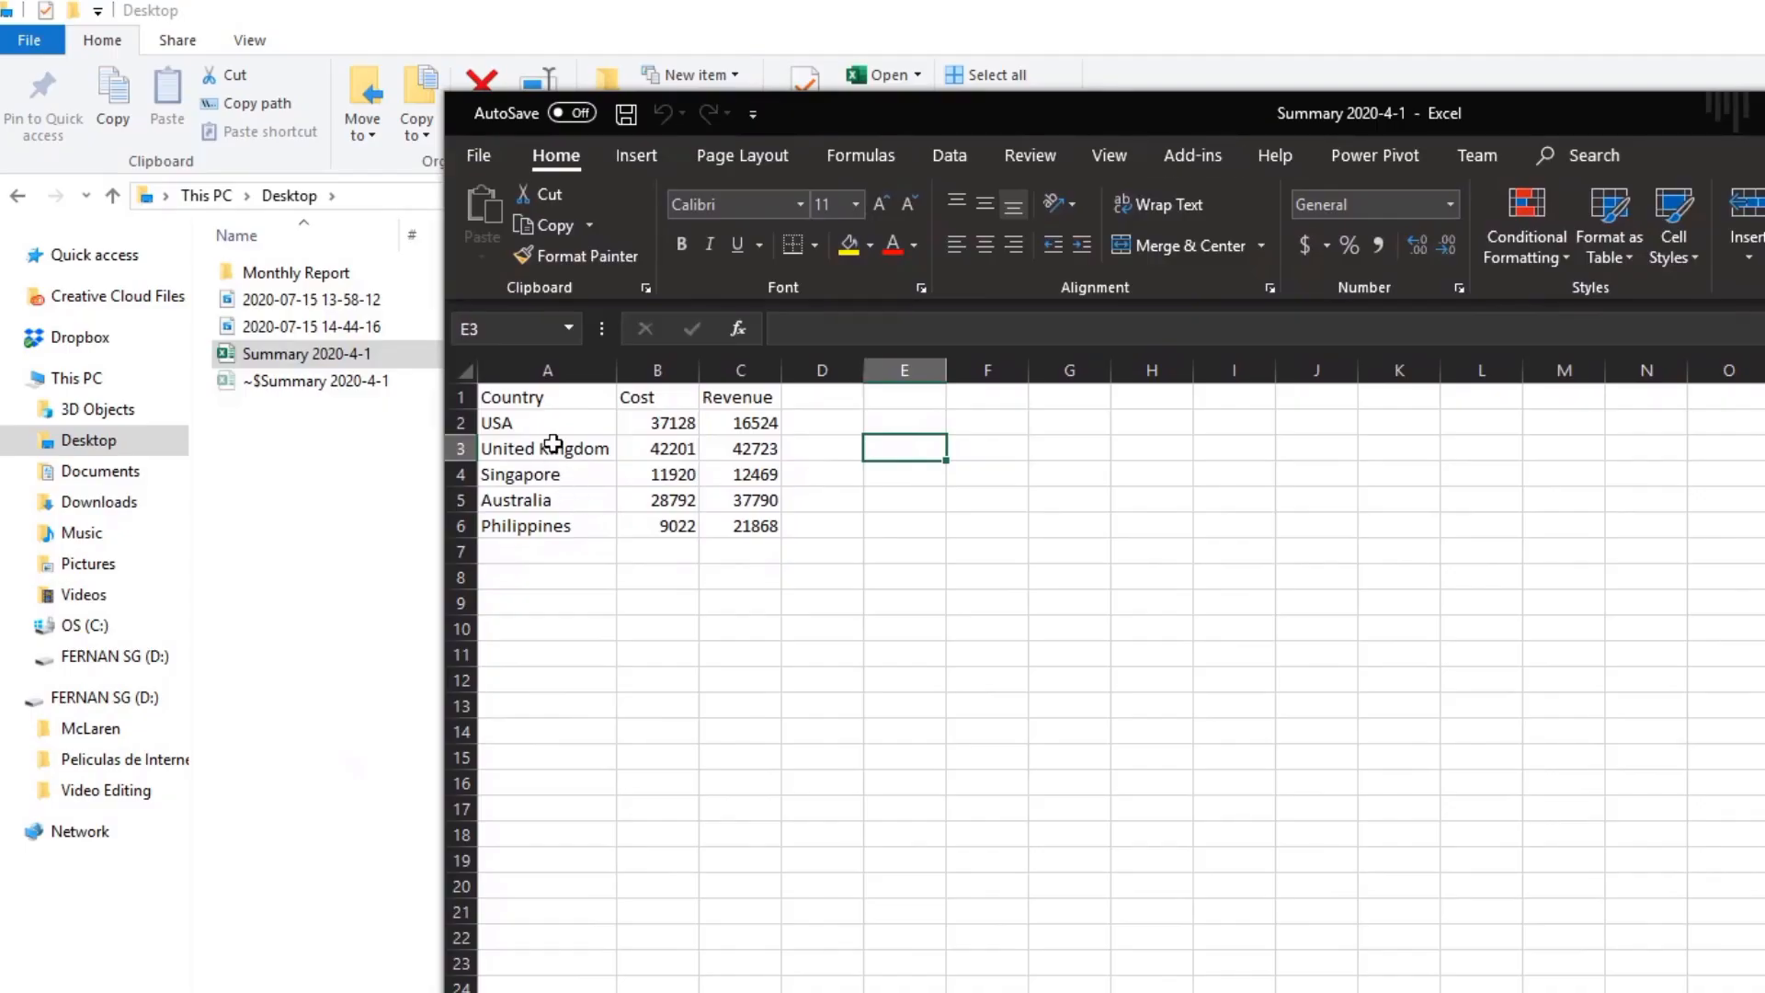
- In File Explorer, move the Summary 2020-4-1 workbook from the Desktop into the Monthly Report folder and open that folder
click(559, 397)
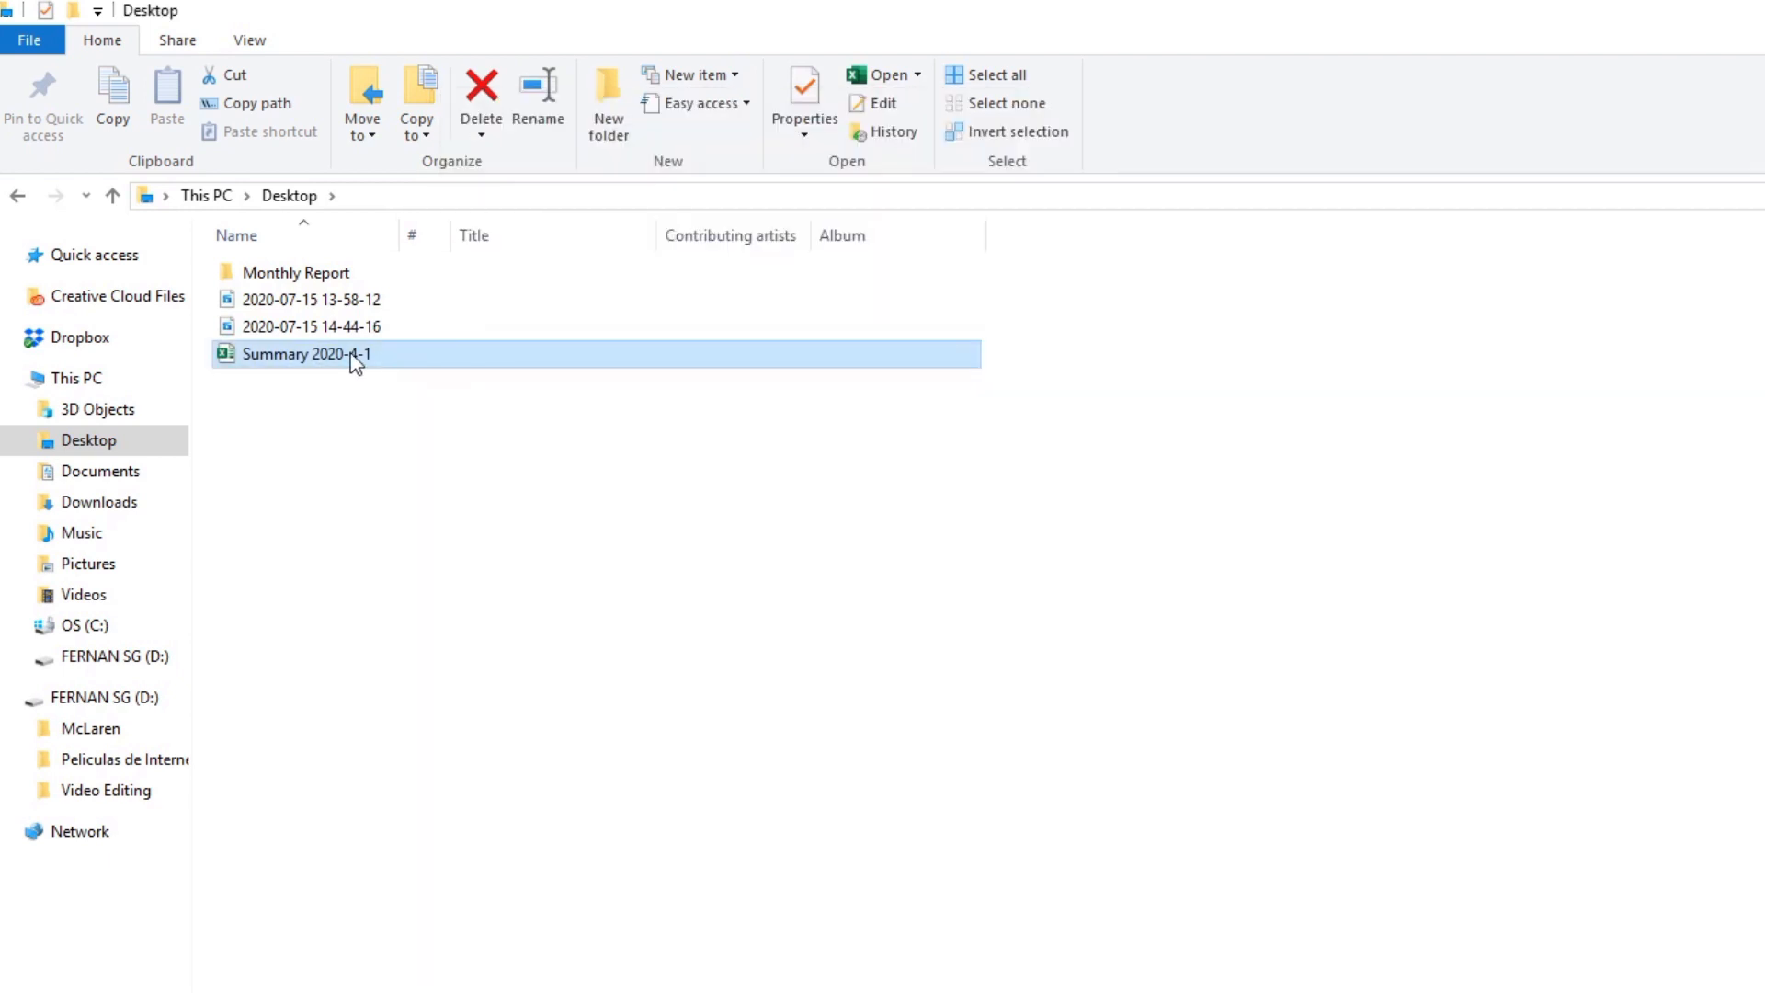
drag(355, 354, 349, 275)
double_click(347, 274)
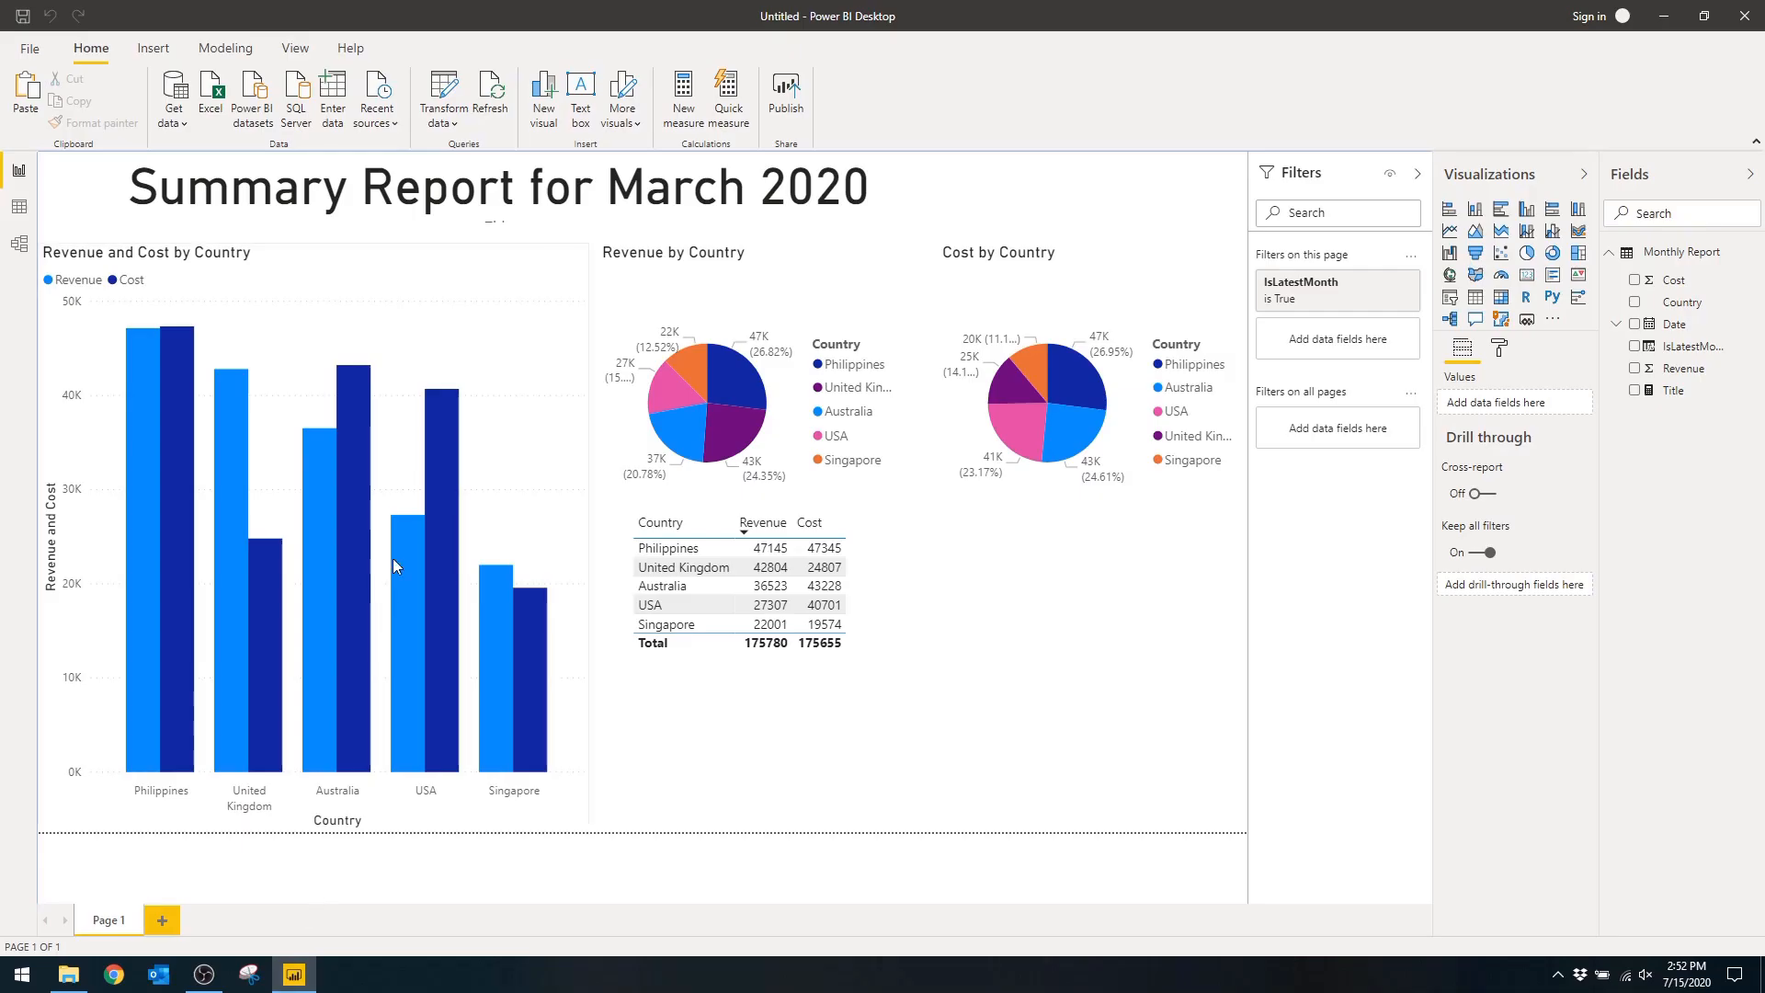
- In Power BI Desktop, refresh the report data and display the rows of the Monthly Report table
click(504, 89)
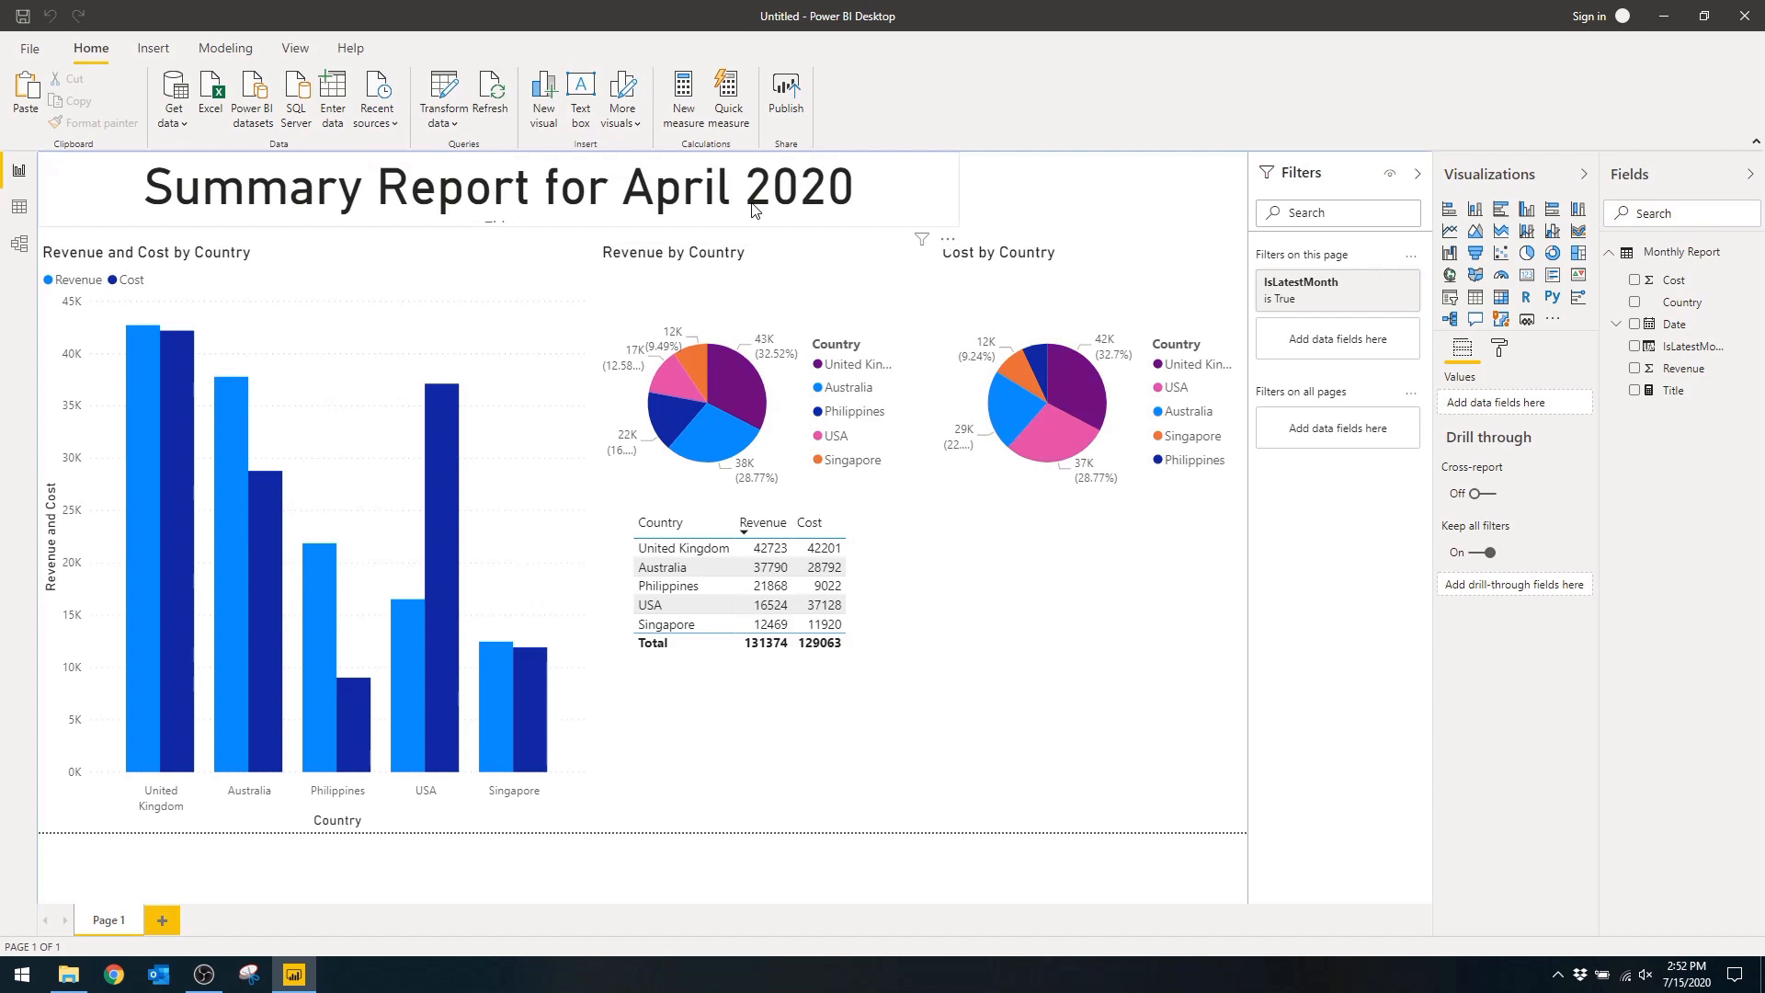
click(20, 208)
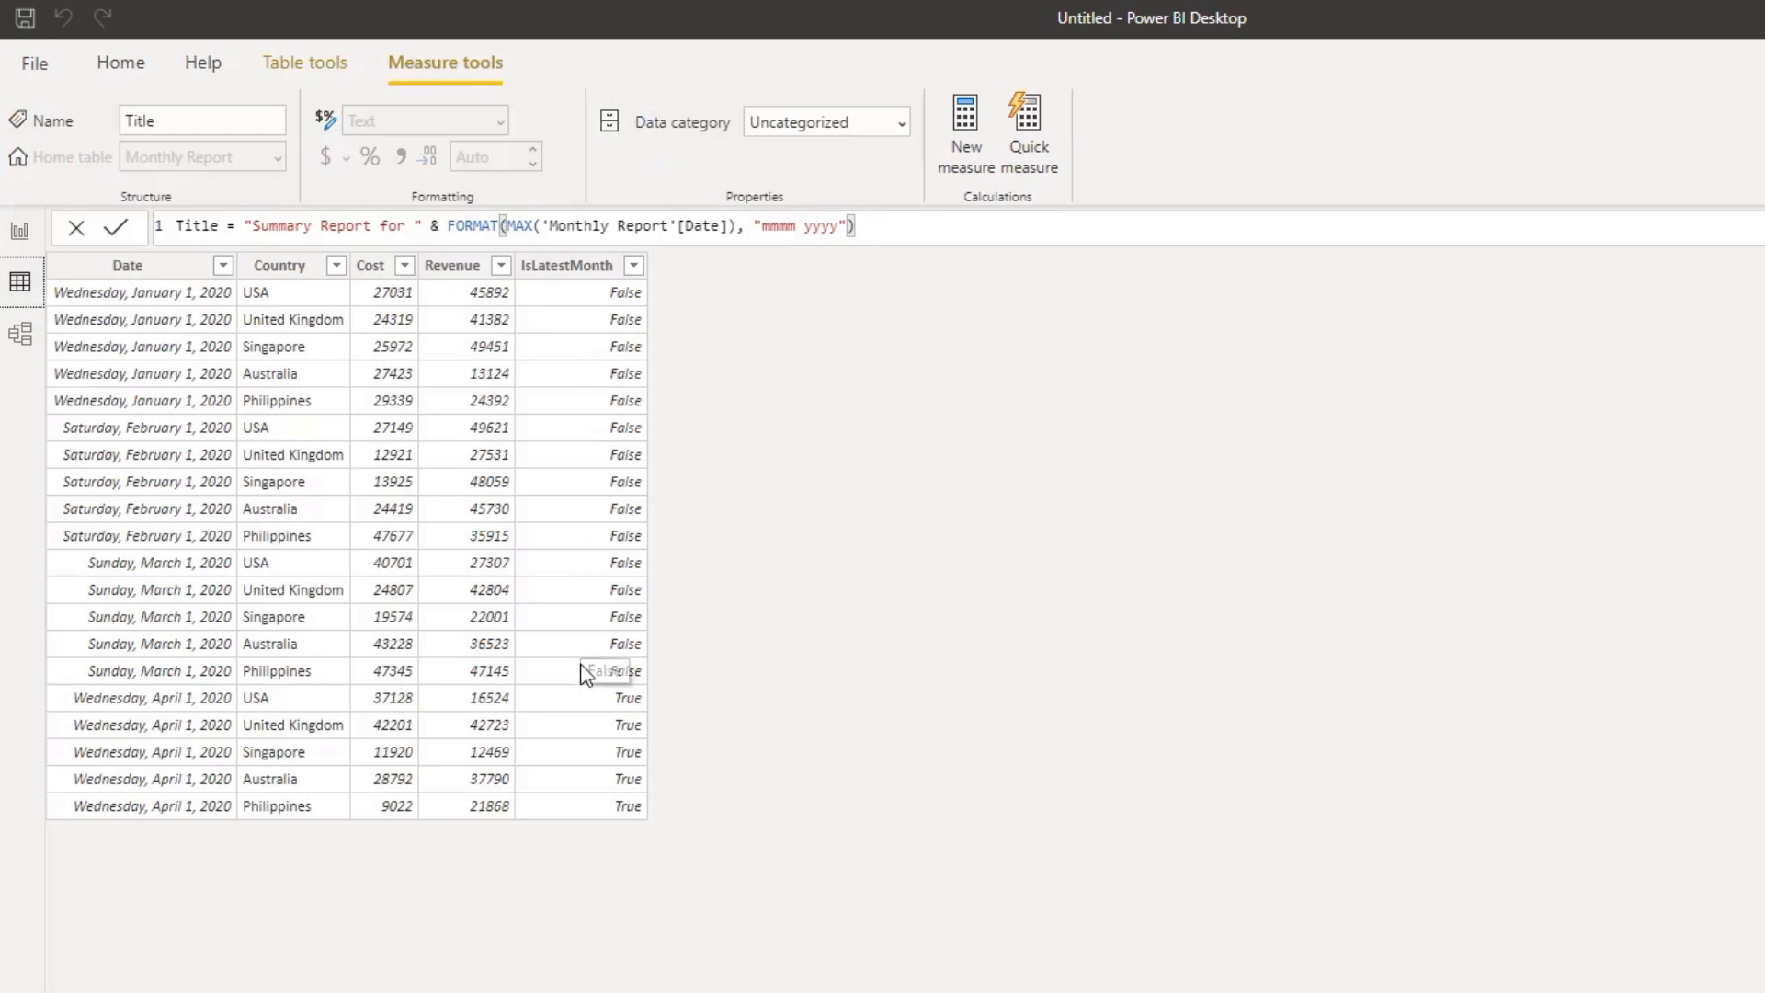